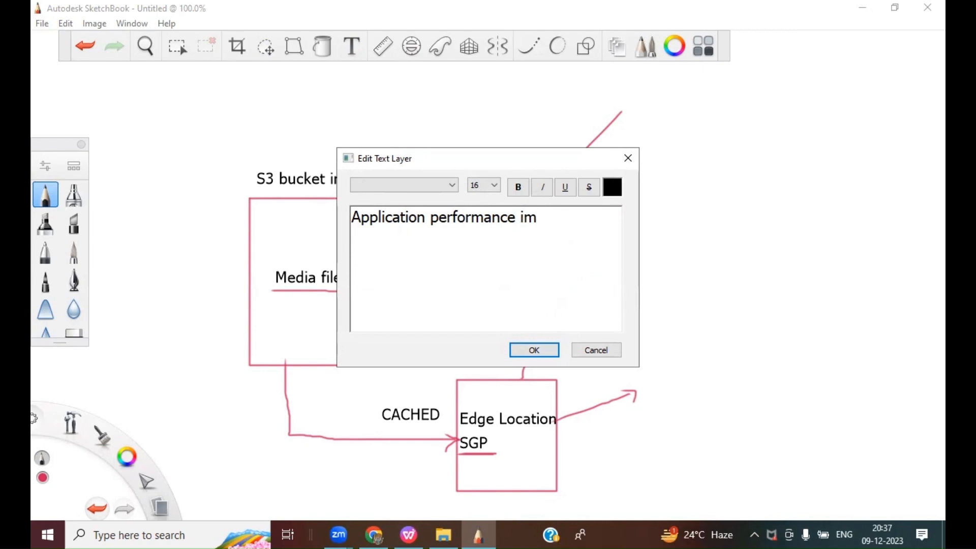
# Step: Enter the text "Application performance improvement" in the text layer and confirm it
pyautogui.write('provement')
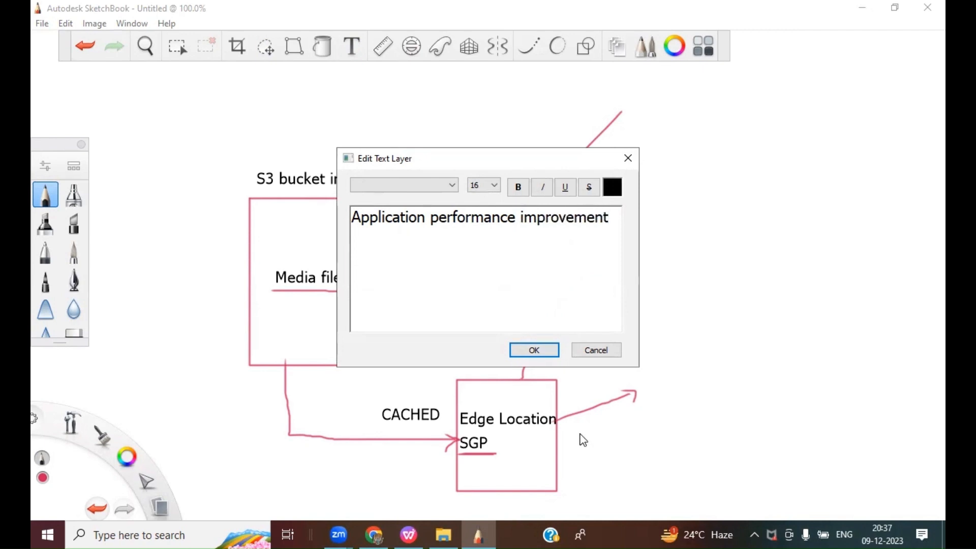
pyautogui.click(533, 349)
# Step: Move the new text to the right of the Edge Location box, below the End user box
pyautogui.moveTo(459, 264); pyautogui.dragTo(688, 343)
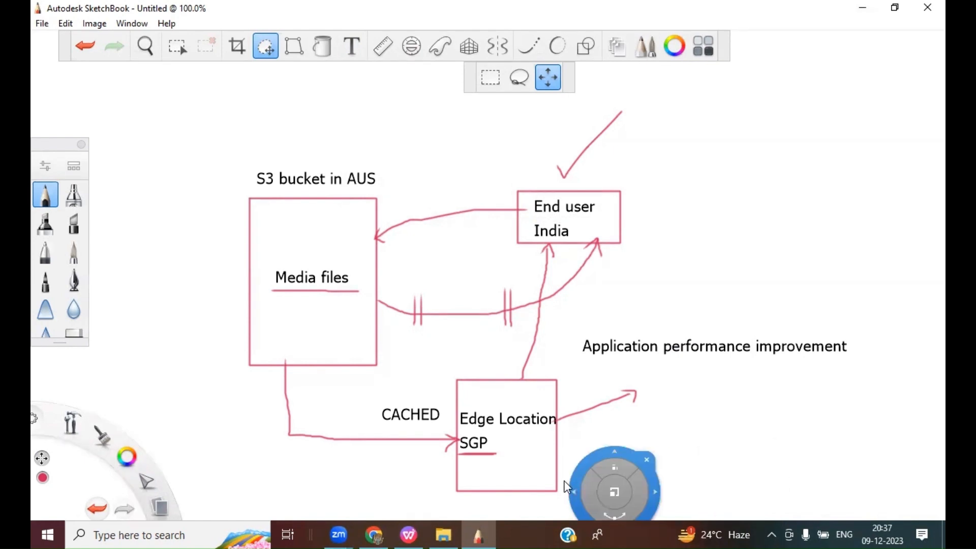
pyautogui.click(602, 449)
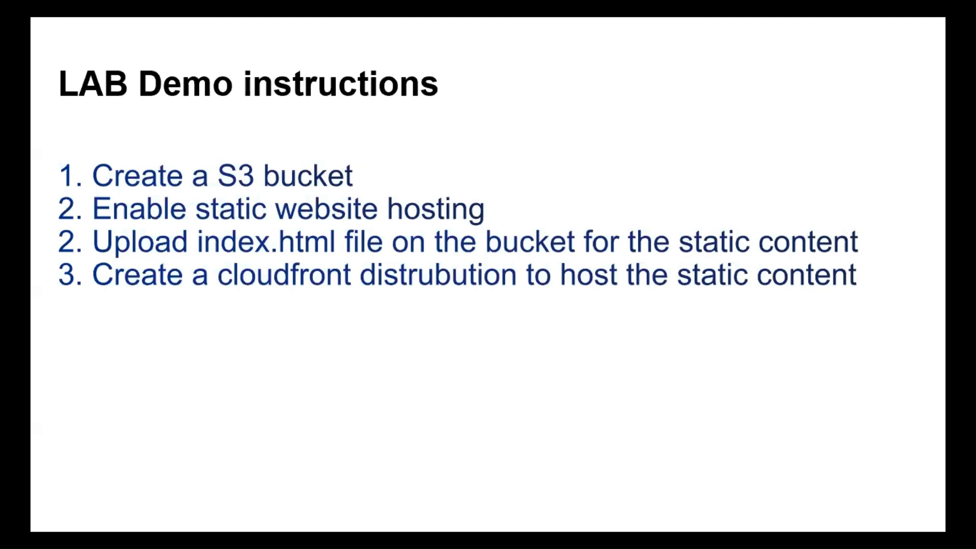
# Step: Annotate the lab instructions slide with ticks beside the first two items and an underline under index.html
pyautogui.hotkey('ctrl', 'p')
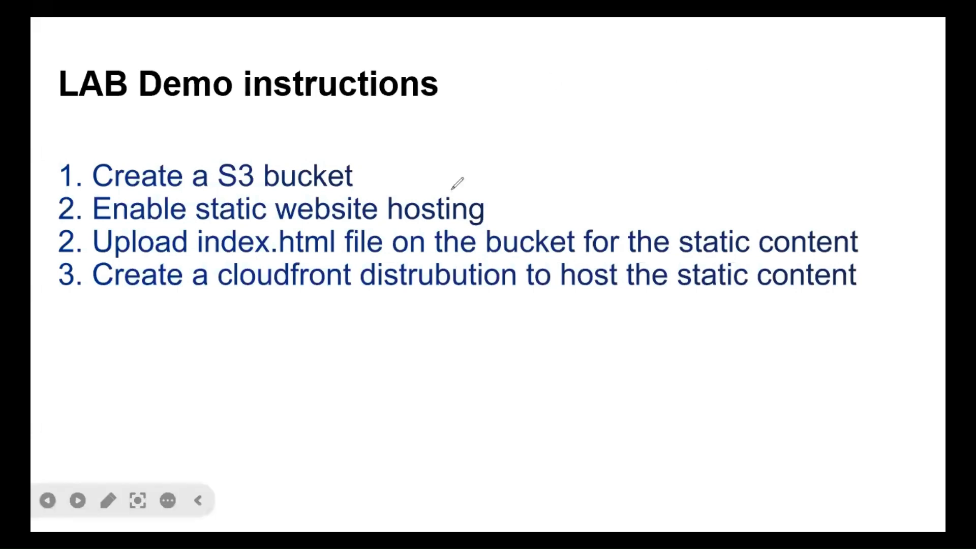
pyautogui.moveTo(365, 177); pyautogui.dragTo(422, 134)
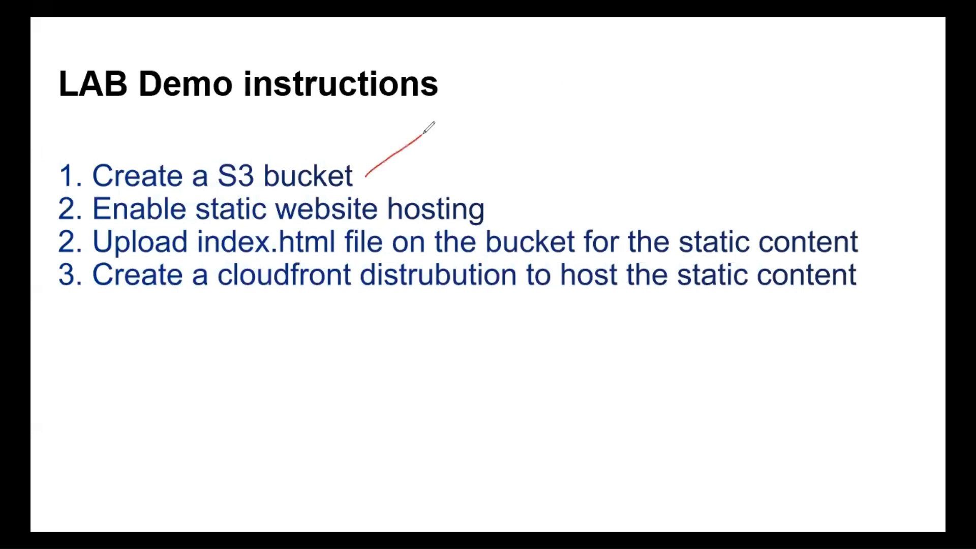
pyautogui.moveTo(484, 206); pyautogui.dragTo(516, 189)
pyautogui.moveTo(201, 257); pyautogui.dragTo(337, 258)
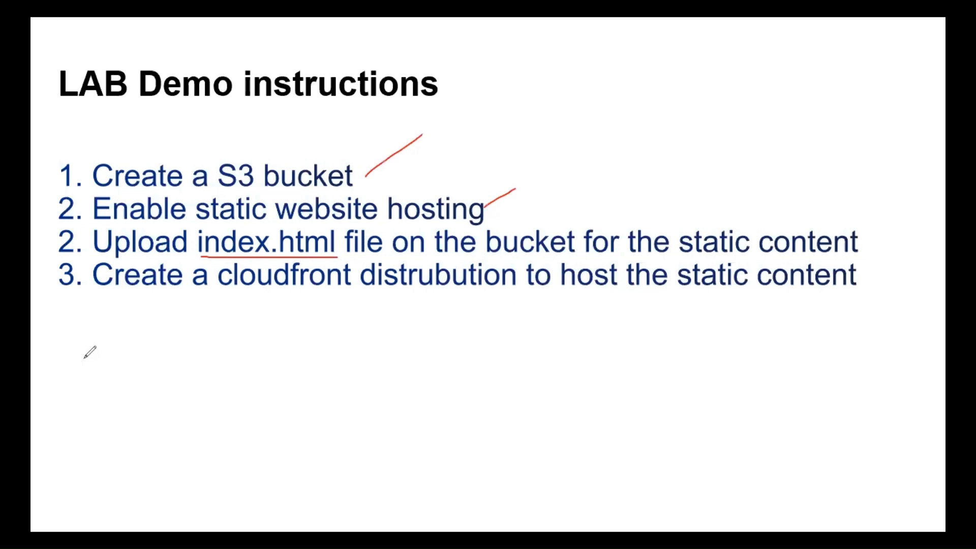
# Step: Exit the slideshow and switch to the browser showing the Amazon S3 console
pyautogui.press('Escape')
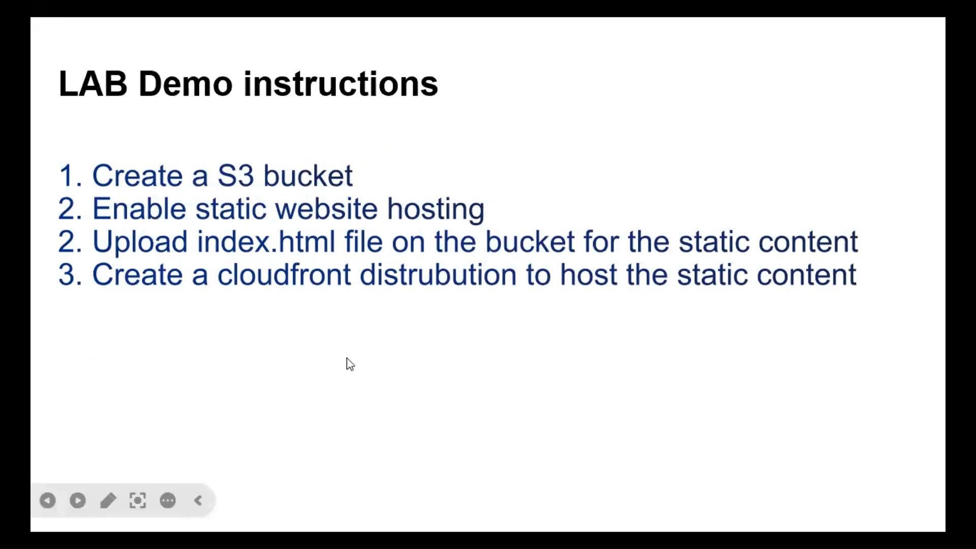
pyautogui.press('Escape')
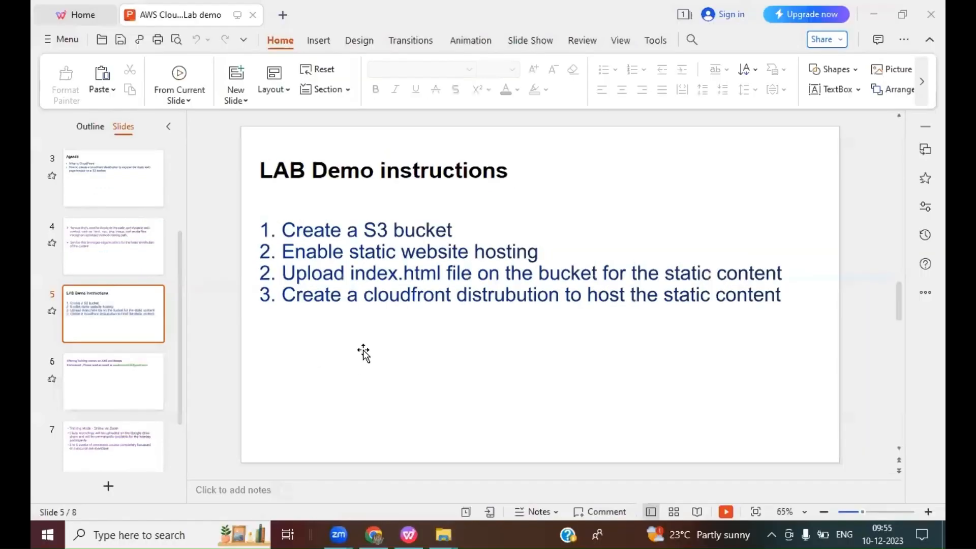
pyautogui.click(374, 535)
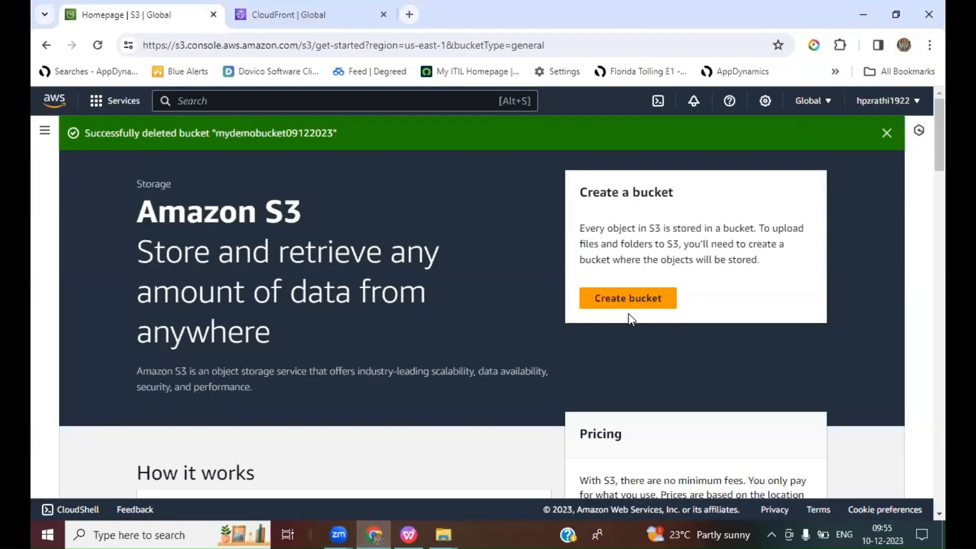
# Step: Start creating a general purpose bucket and name it mydemobucket10122023
pyautogui.click(627, 299)
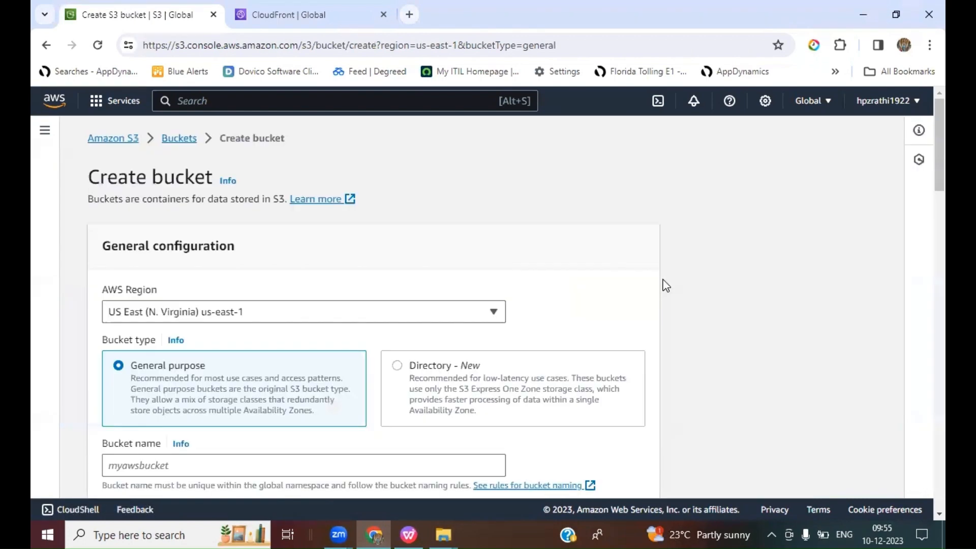
pyautogui.scroll(-1, 705, 286)
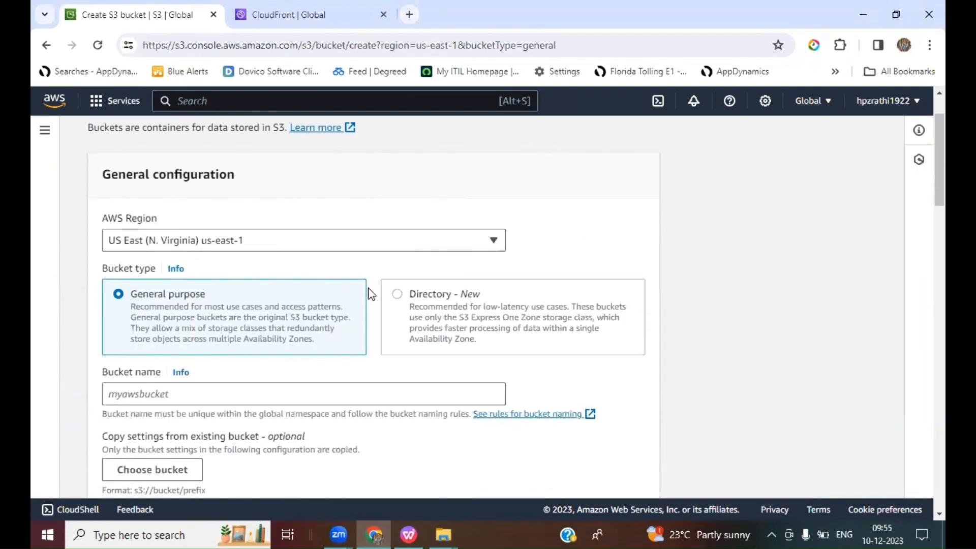
pyautogui.scroll(-3, 371, 293)
pyautogui.click(147, 175)
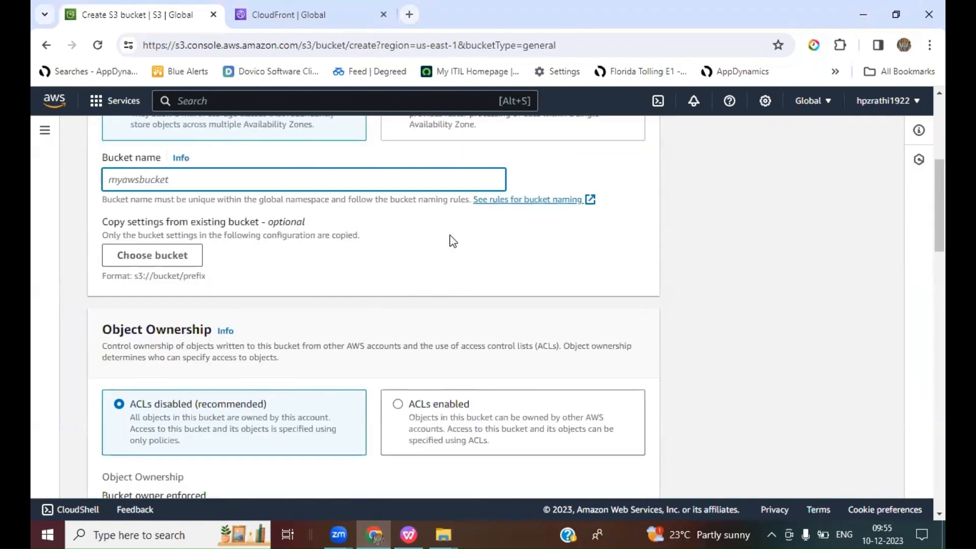
pyautogui.write('mydemobuc')
pyautogui.write('ket')
pyautogui.write('101')
pyautogui.press('BackSpace')
pyautogui.press('BackSpace')
pyautogui.press('BackSpace')
pyautogui.write('121')
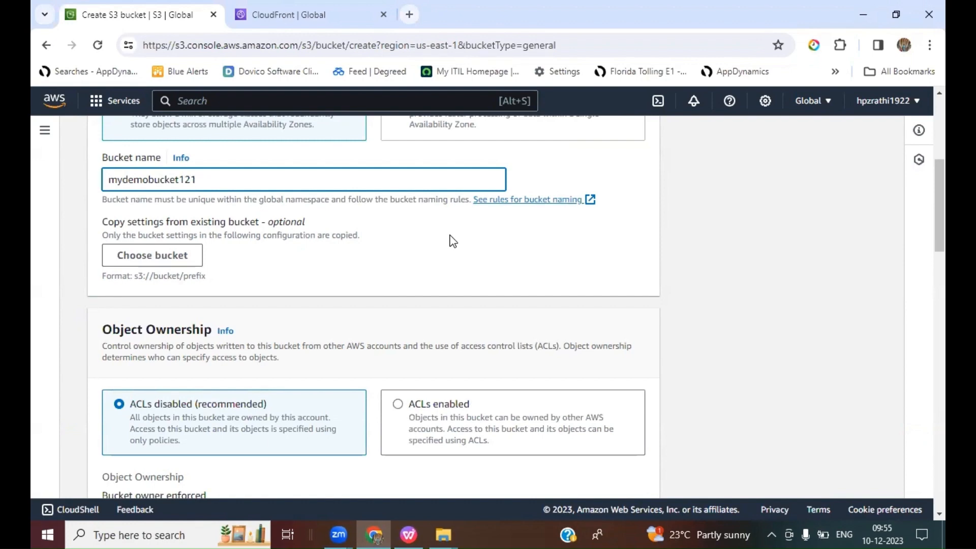
pyautogui.press('BackSpace')
pyautogui.press('BackSpace')
pyautogui.write('0122023')
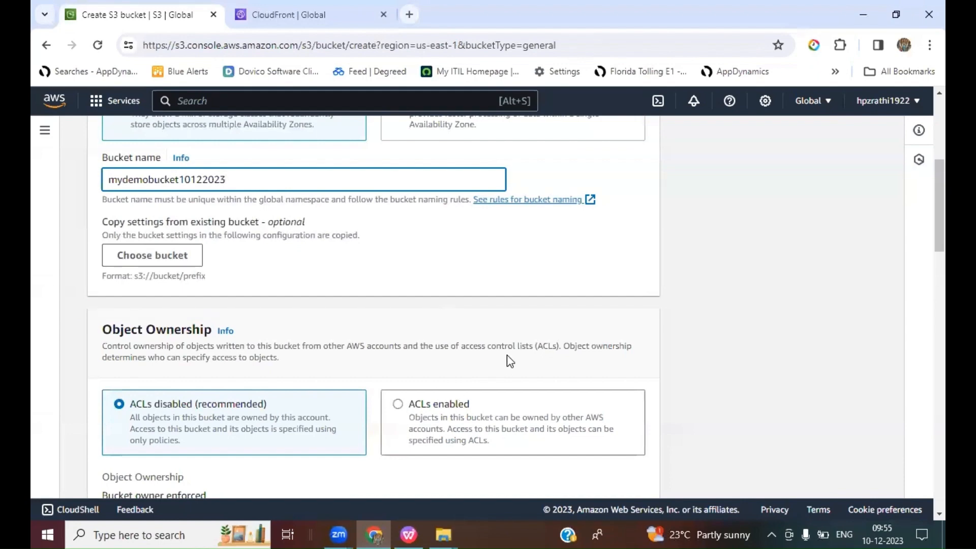
# Step: Set Object Ownership to ACLs enabled for the new bucket
pyautogui.scroll(-1, 508, 360)
pyautogui.click(398, 333)
pyautogui.scroll(-5, 705, 344)
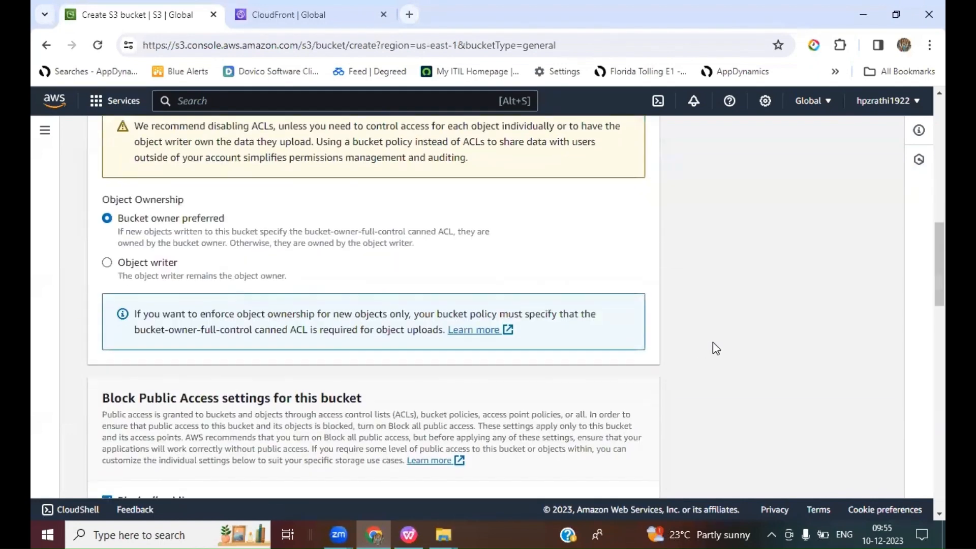
# Step: Turn off Block all public access and tick the acknowledgement that objects may become public
pyautogui.scroll(-3, 713, 344)
pyautogui.click(126, 363)
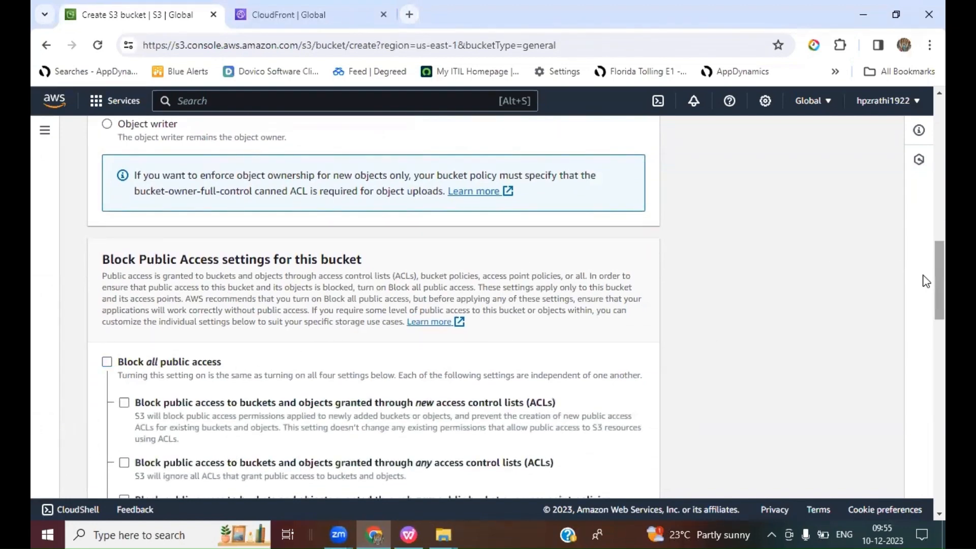
pyautogui.scroll(-6, 924, 300)
pyautogui.scroll(-5, 926, 339)
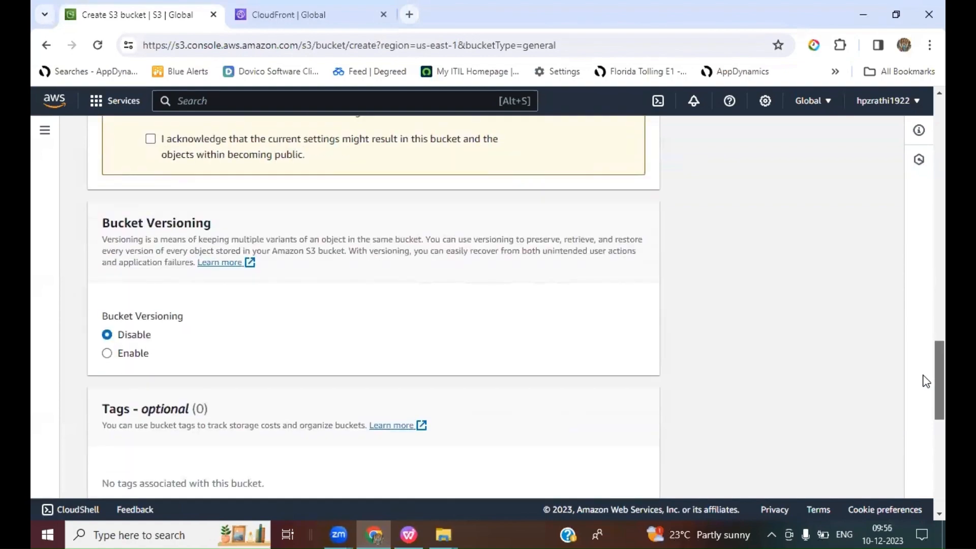
pyautogui.click(150, 138)
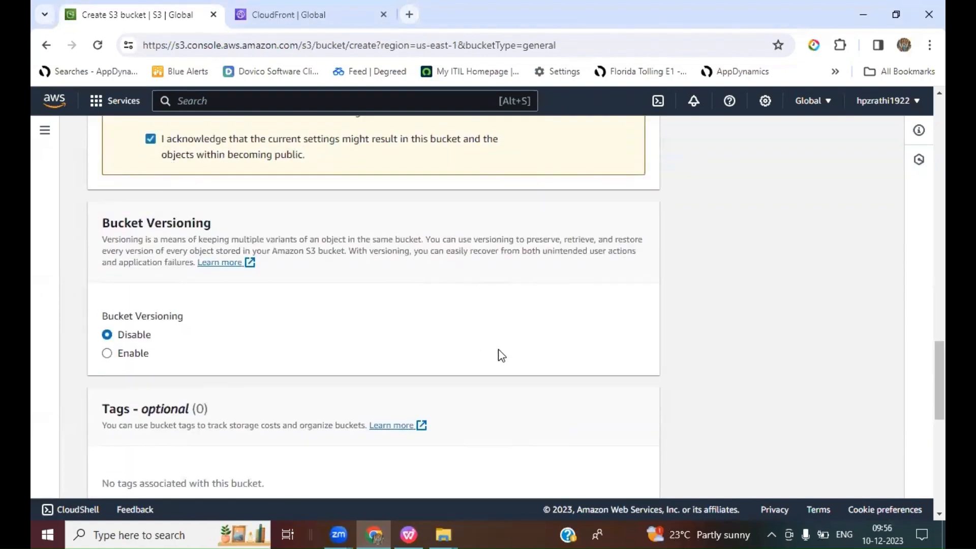
# Step: Create the bucket and open mydemobucket10122023 from the bucket list
pyautogui.scroll(-9, 499, 355)
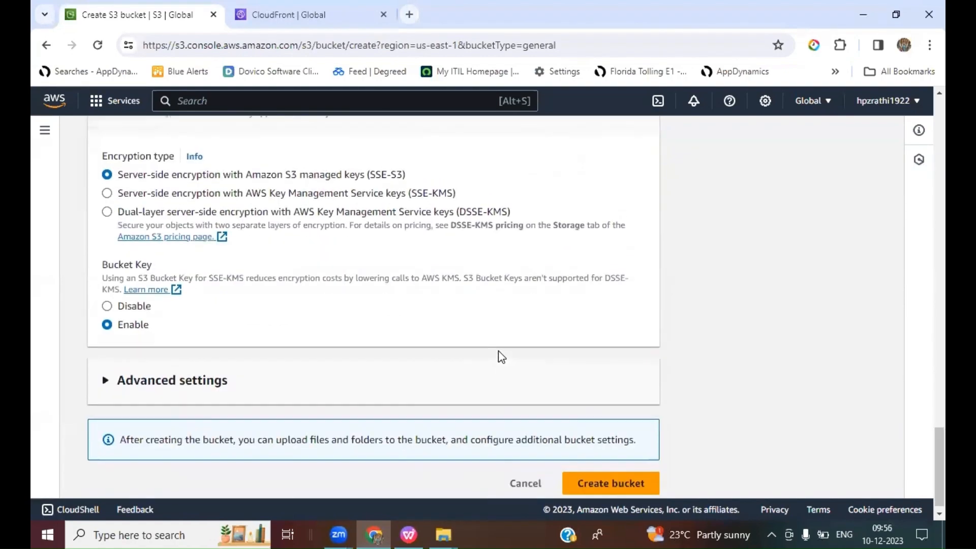
pyautogui.click(609, 477)
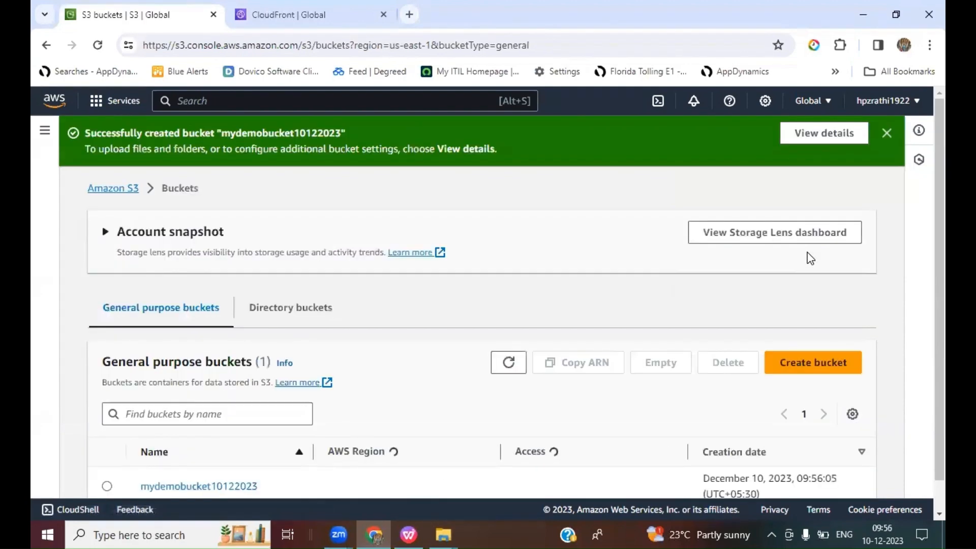
pyautogui.scroll(-1, 528, 311)
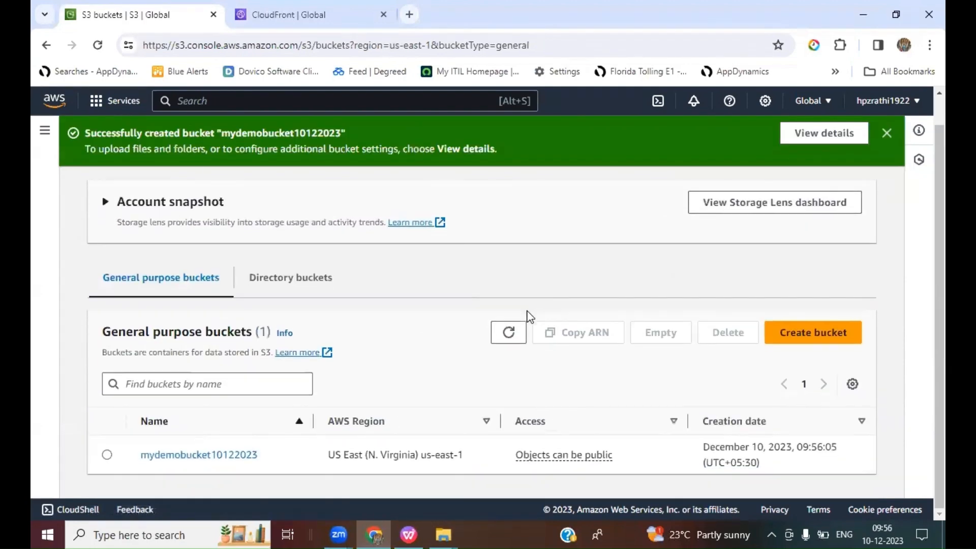
pyautogui.click(175, 455)
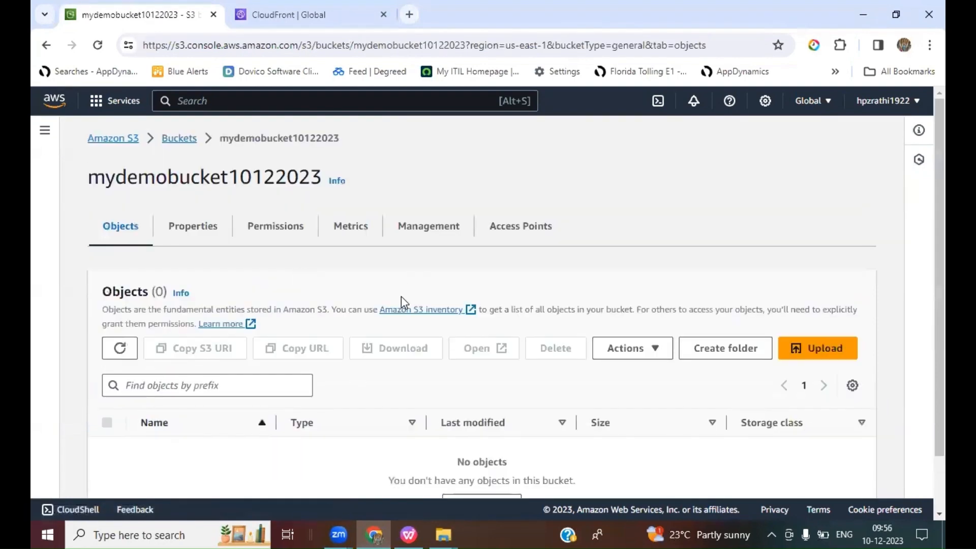
# Step: Switch to the presentation to select the 'Enable static website hosting' instruction, then return to the browser
pyautogui.scroll(-2, 432, 332)
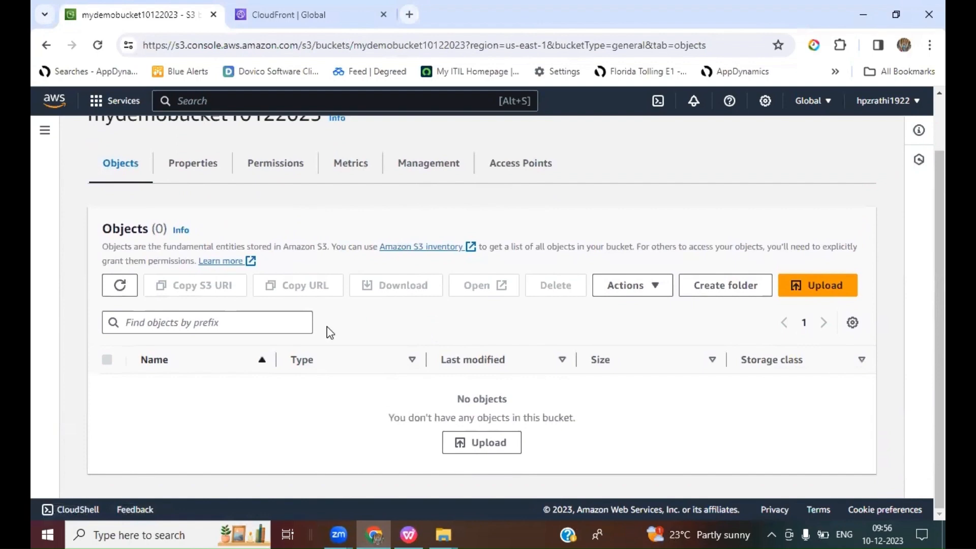
pyautogui.click(412, 531)
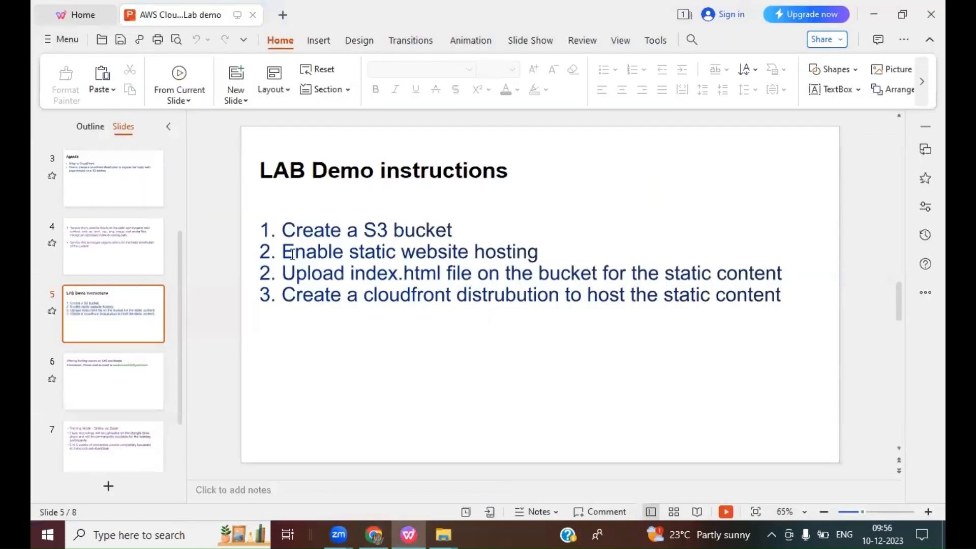
pyautogui.moveTo(288, 251); pyautogui.dragTo(543, 254)
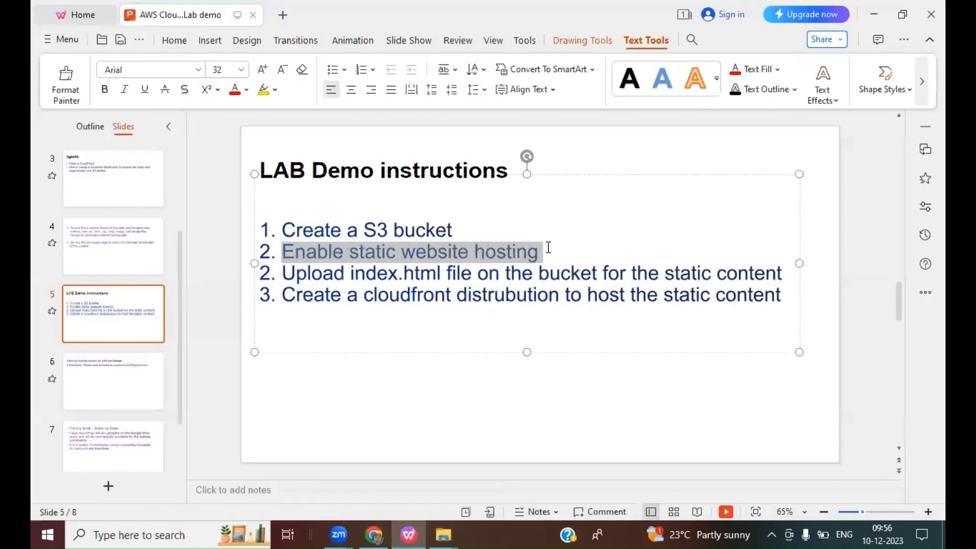
pyautogui.click(863, 319)
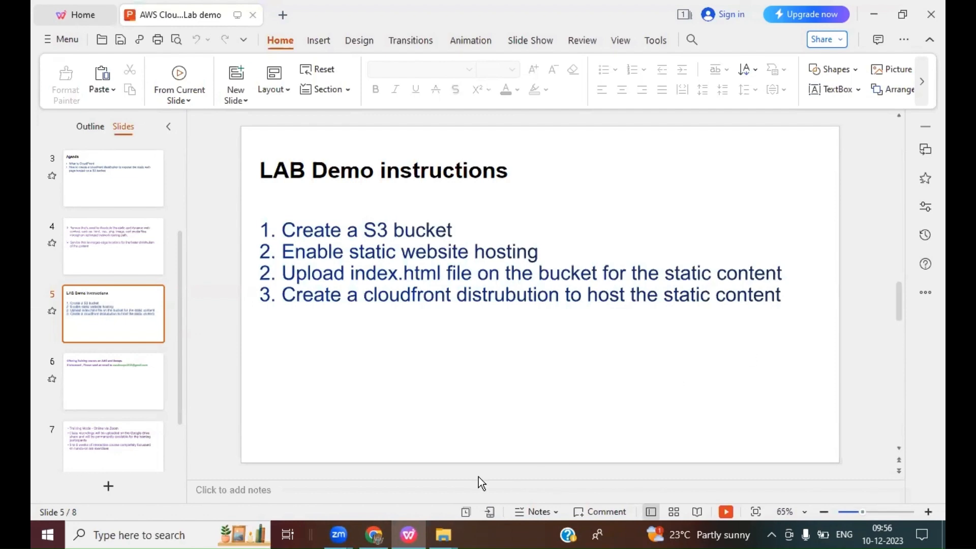
pyautogui.click(374, 533)
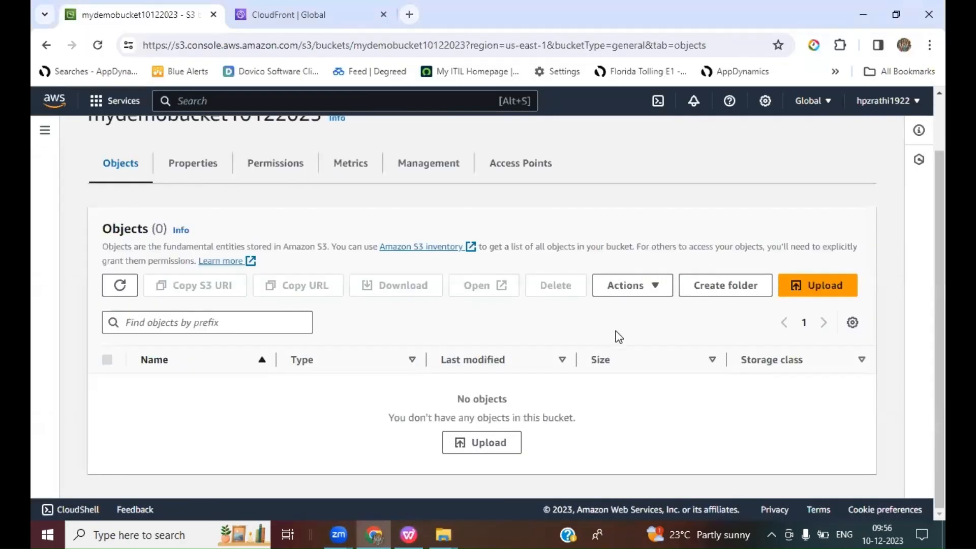
# Step: Open the bucket's properties and locate the Static website hosting section
pyautogui.scroll(2, 618, 337)
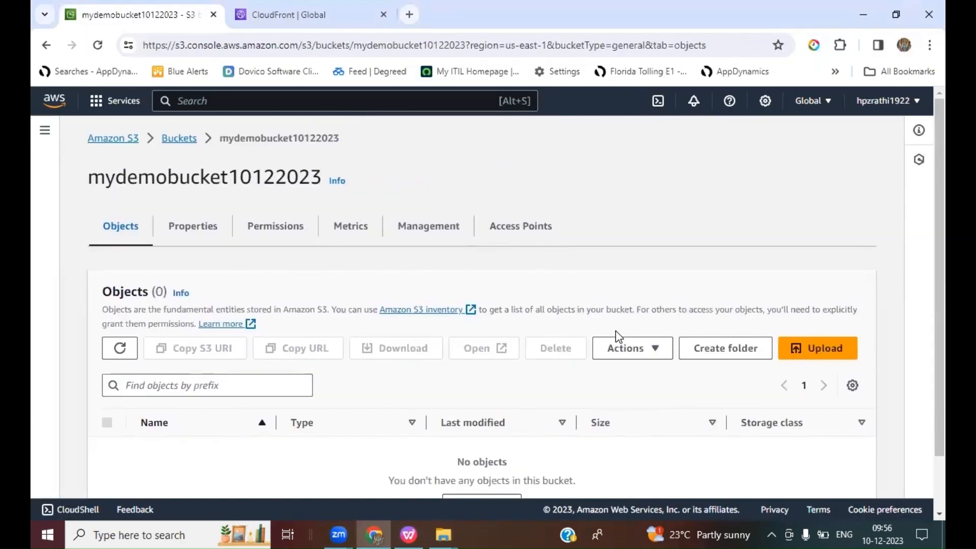
pyautogui.click(194, 228)
pyautogui.scroll(-8, 624, 318)
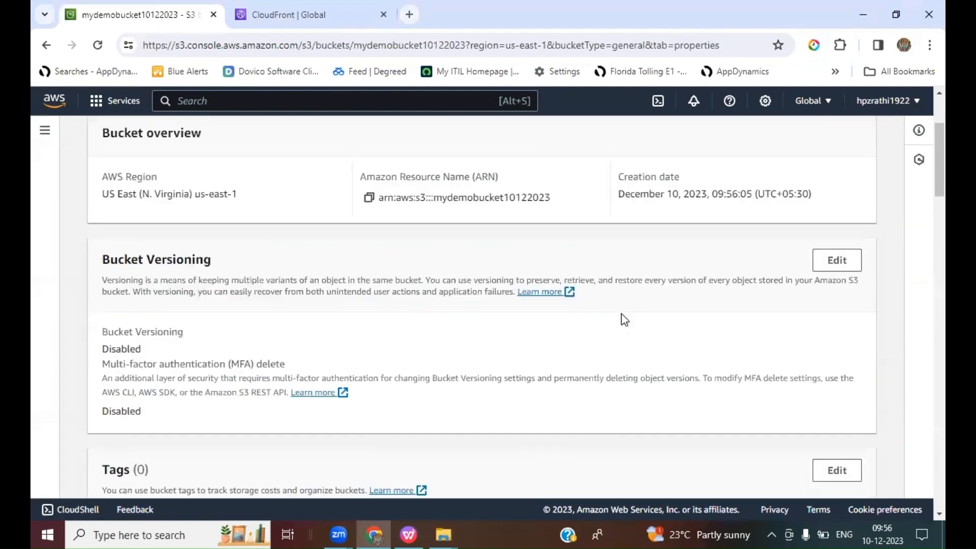
pyautogui.moveTo(923, 247); pyautogui.dragTo(923, 517)
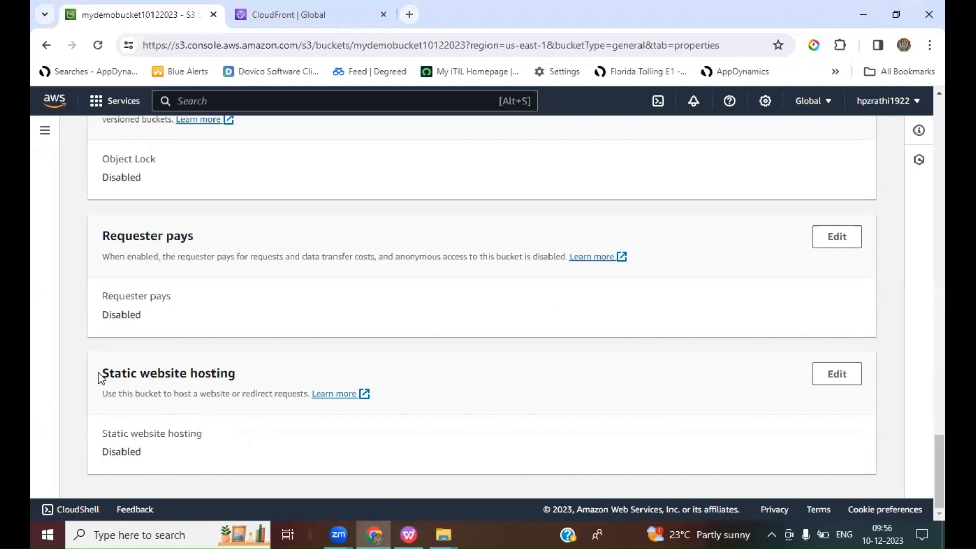
pyautogui.moveTo(99, 374); pyautogui.dragTo(234, 373)
pyautogui.moveTo(102, 451); pyautogui.dragTo(159, 454)
pyautogui.click(189, 453)
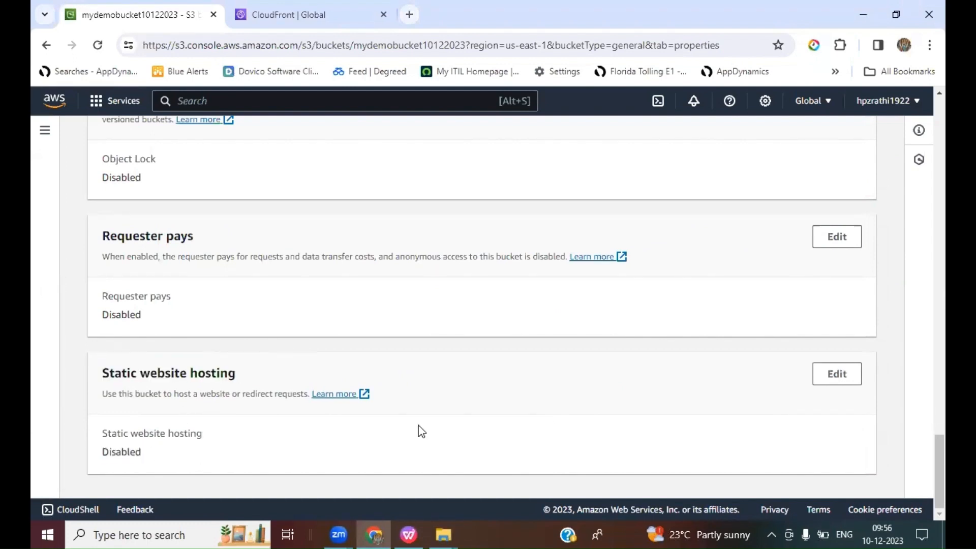
# Step: Enable static website hosting for the bucket as a static website with index.html as the index document, and save
pyautogui.click(838, 380)
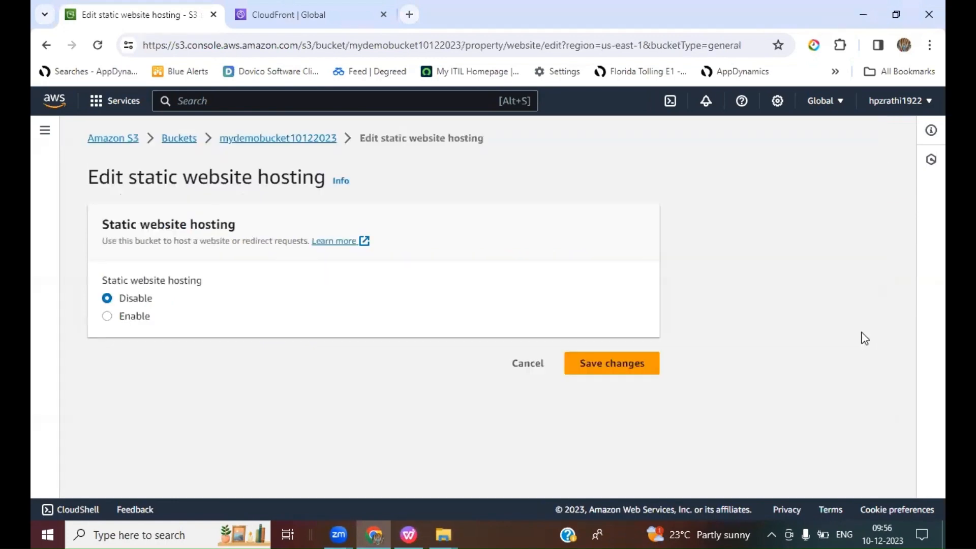
pyautogui.click(107, 317)
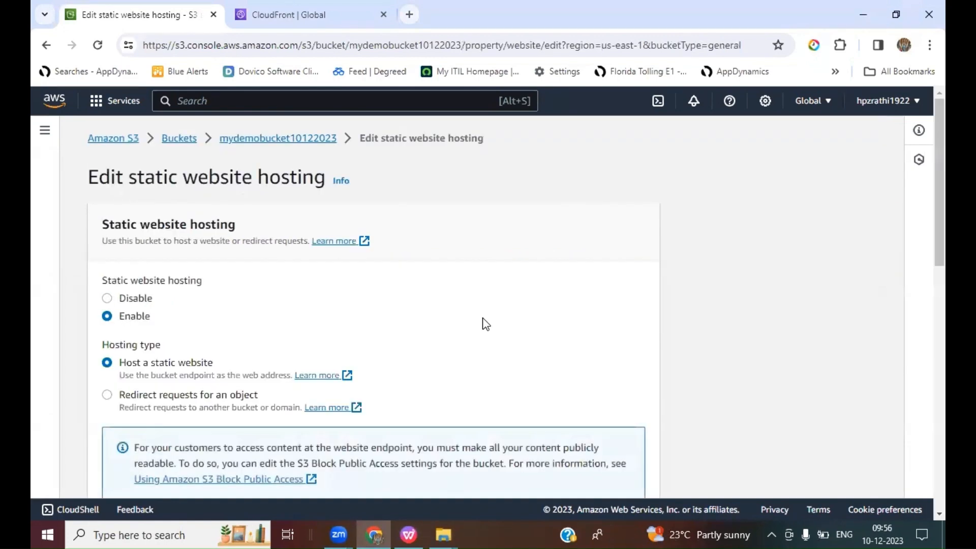
pyautogui.scroll(-3, 485, 324)
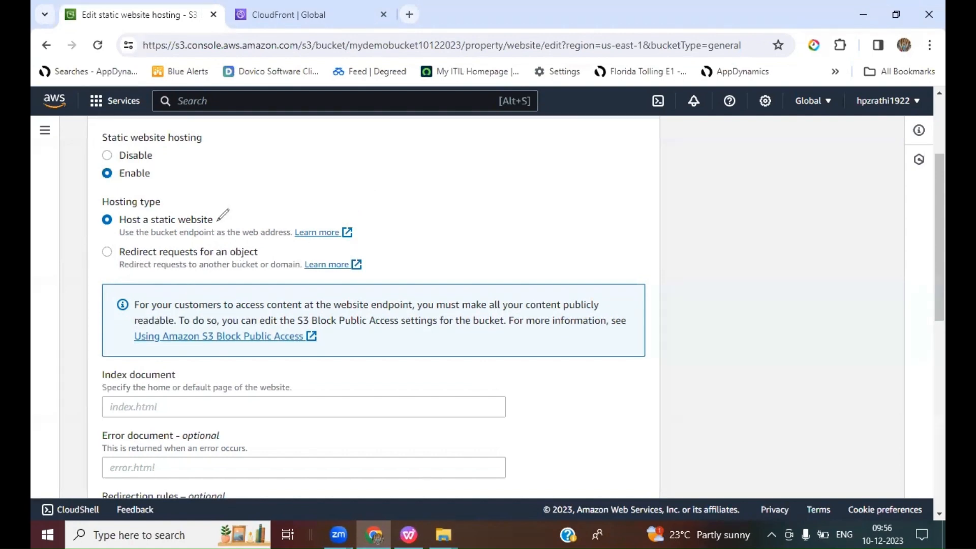
pyautogui.moveTo(218, 220); pyautogui.dragTo(249, 188)
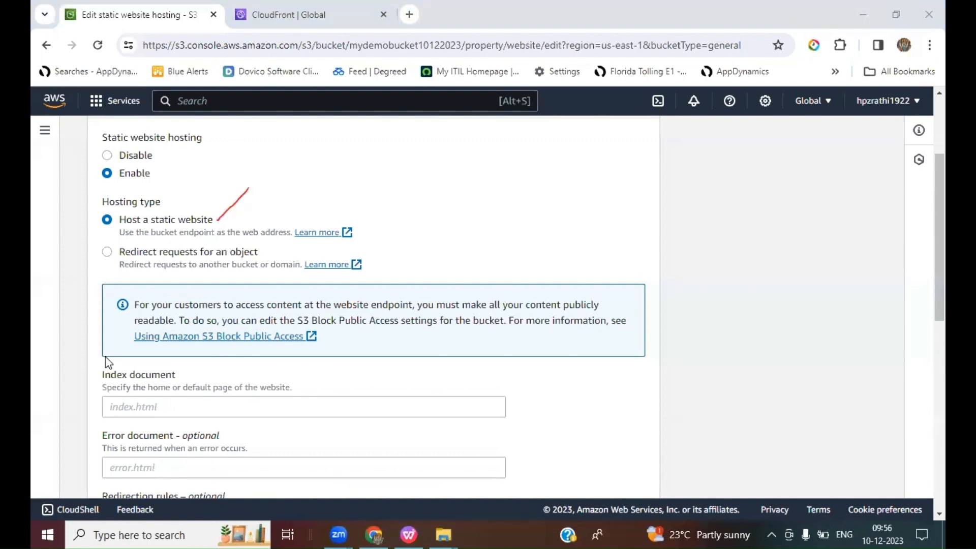
pyautogui.click(216, 398)
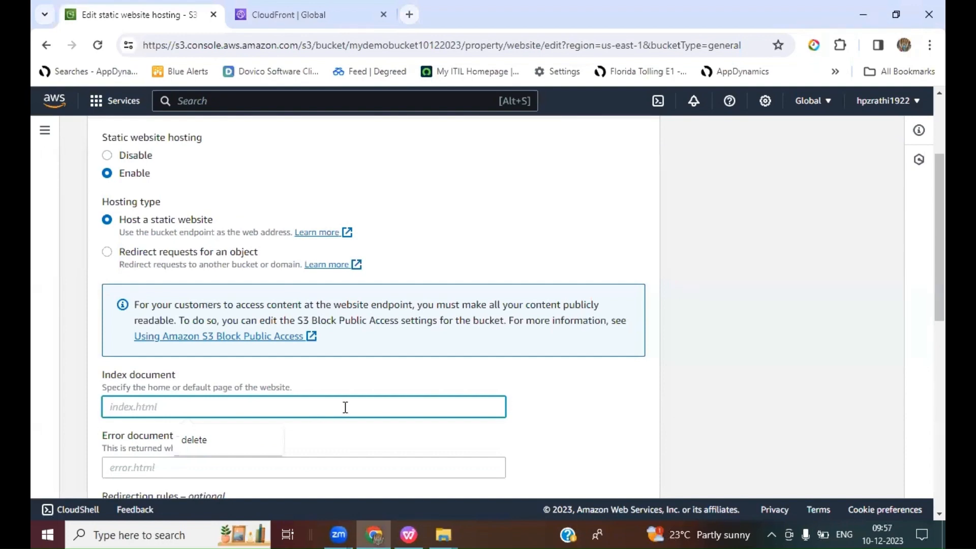
pyautogui.scroll(-1, 345, 406)
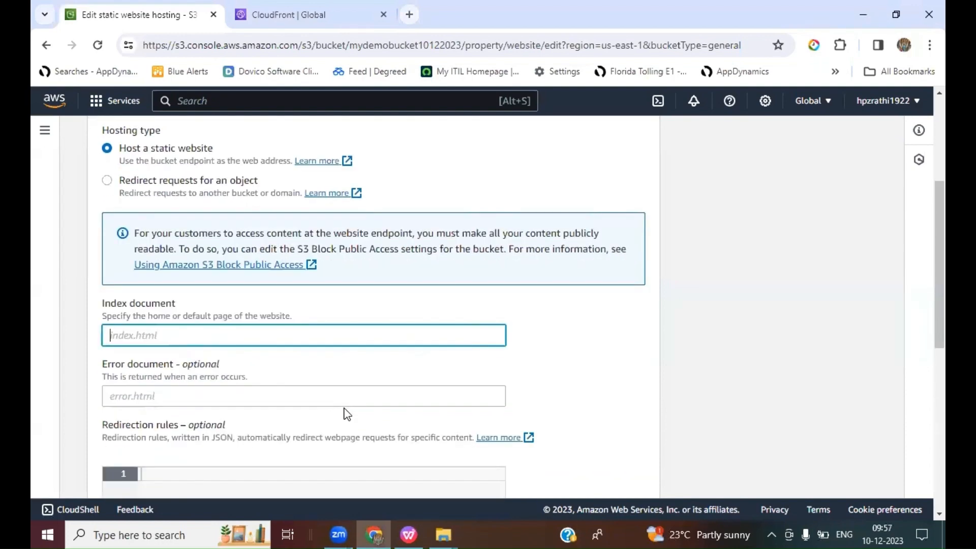
pyautogui.write('index.html')
pyautogui.scroll(-1, 402, 383)
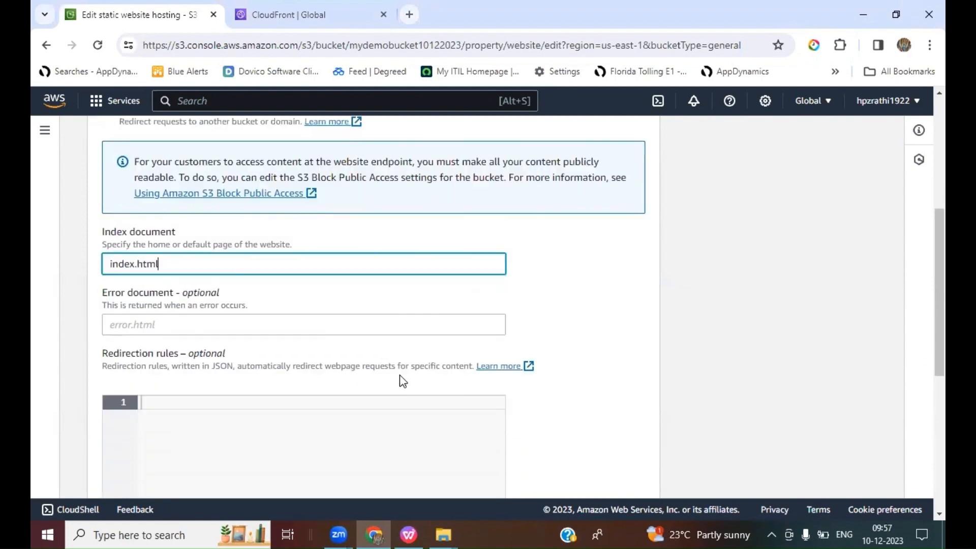
pyautogui.scroll(-5, 406, 382)
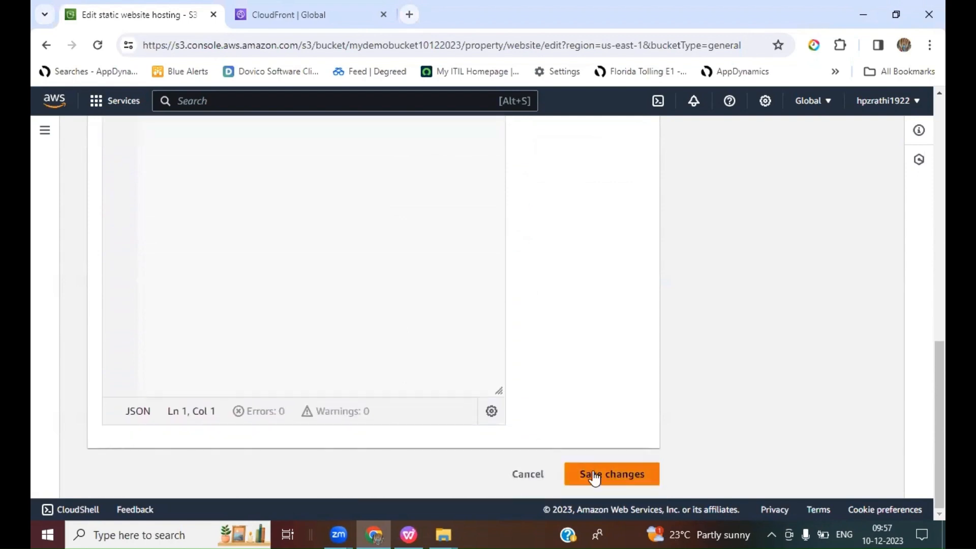
pyautogui.click(590, 475)
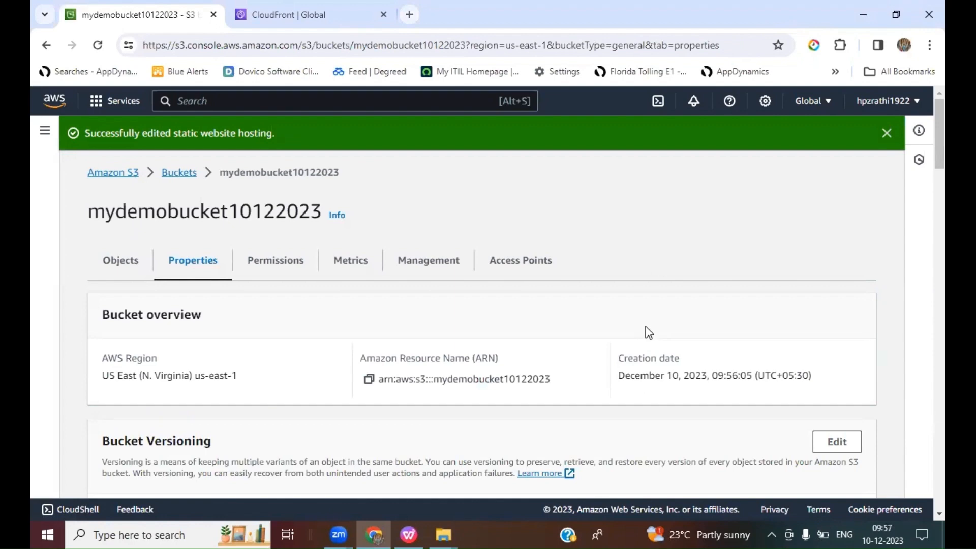
# Step: Review the bucket website endpoint, highlight the static hosting and upload index.html instructions in the presentation, and return to the browser
pyautogui.moveTo(937, 114); pyautogui.dragTo(924, 514)
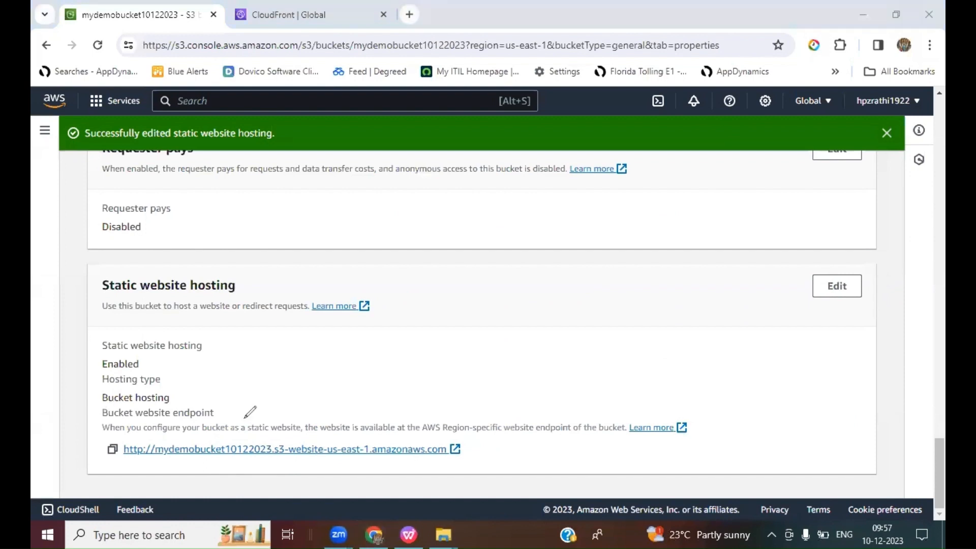
pyautogui.moveTo(145, 360); pyautogui.dragTo(179, 325)
pyautogui.hotkey('alt', 'Tab')
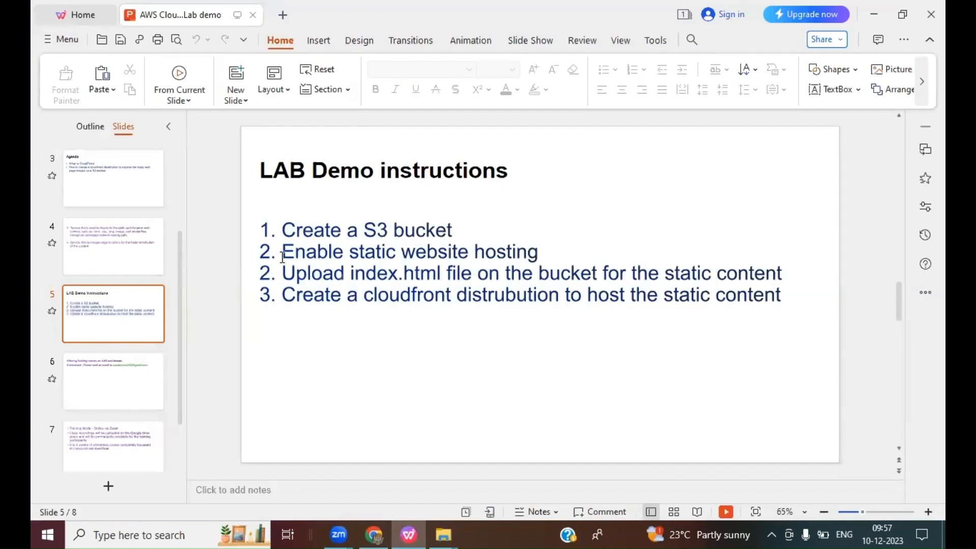
pyautogui.moveTo(282, 253); pyautogui.dragTo(568, 256)
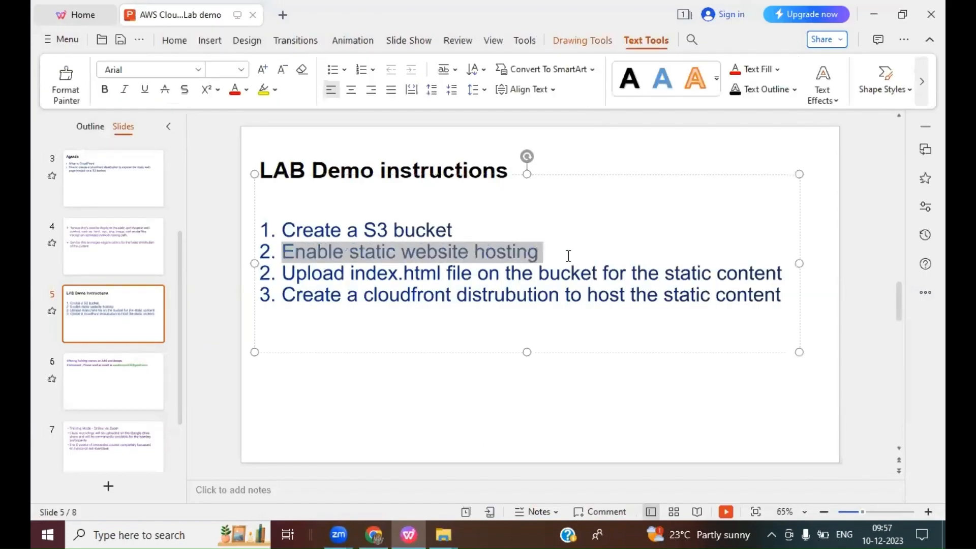
pyautogui.click(887, 392)
pyautogui.moveTo(281, 274); pyautogui.dragTo(581, 271)
pyautogui.moveTo(644, 272); pyautogui.dragTo(785, 274)
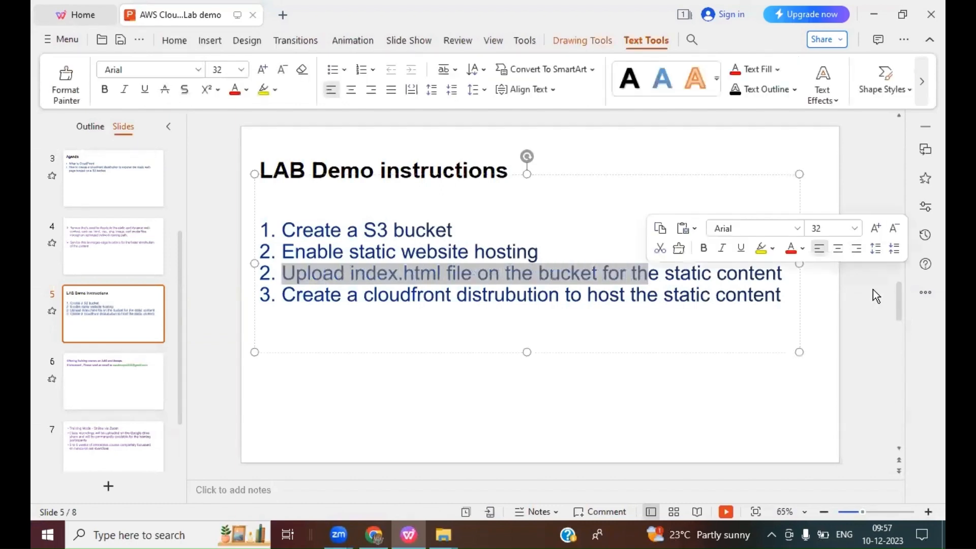
pyautogui.click(870, 294)
pyautogui.click(374, 533)
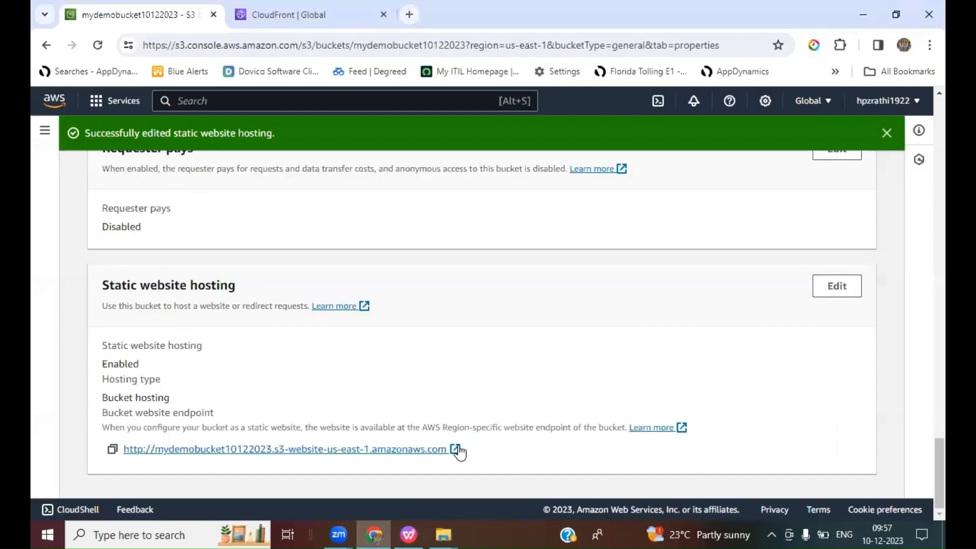
# Step: Open the bucket's objects list and start a new upload
pyautogui.scroll(15, 467, 387)
pyautogui.scroll(10, 467, 388)
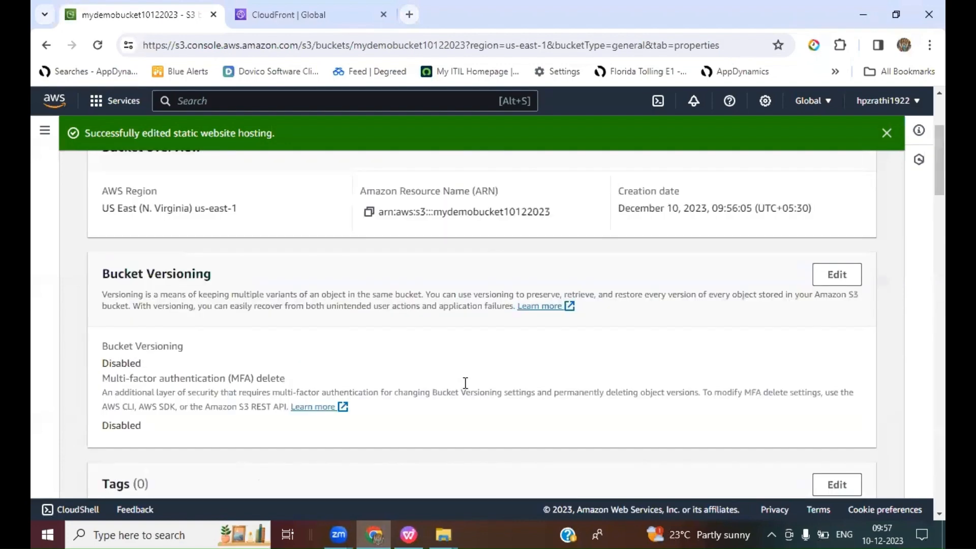
pyautogui.click(120, 261)
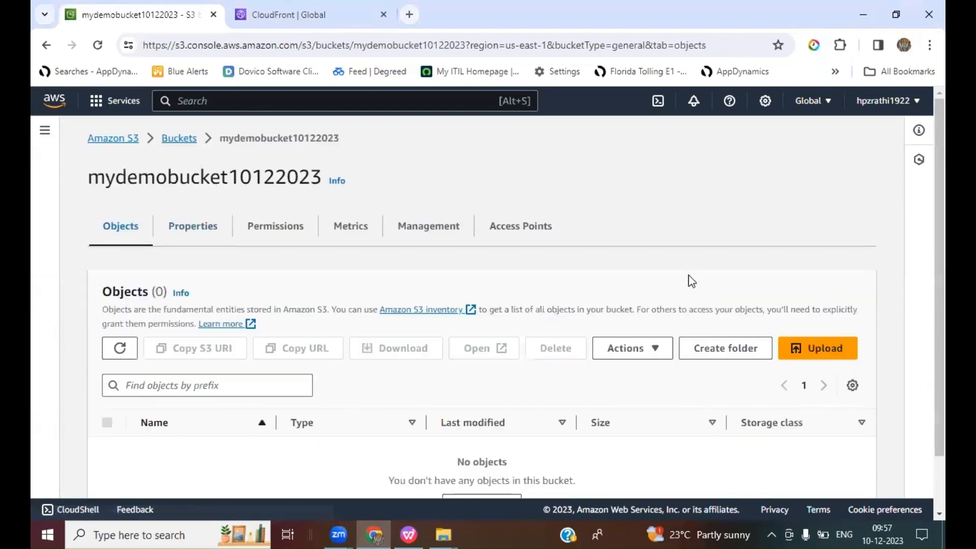
pyautogui.click(825, 351)
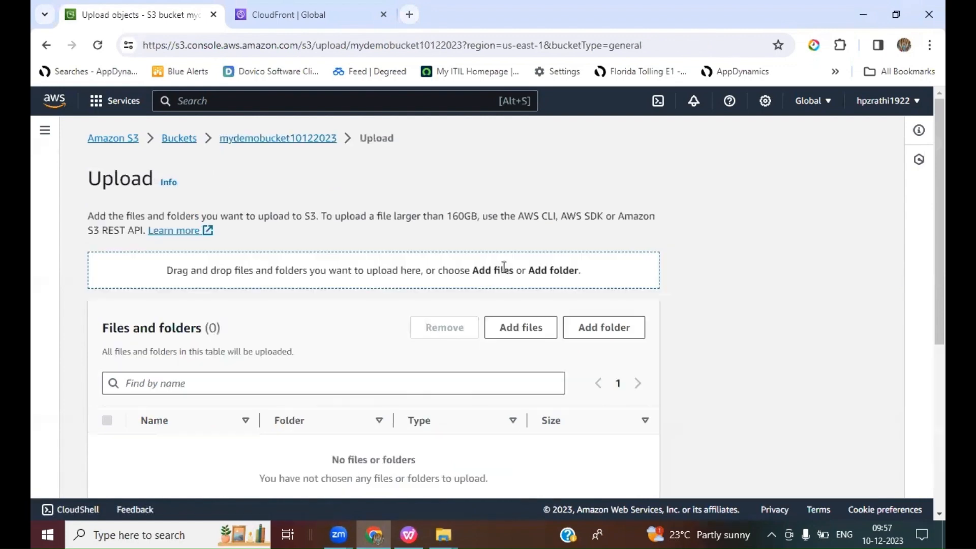
# Step: Search the Downloads folder for index.html and add it to the upload
pyautogui.click(521, 330)
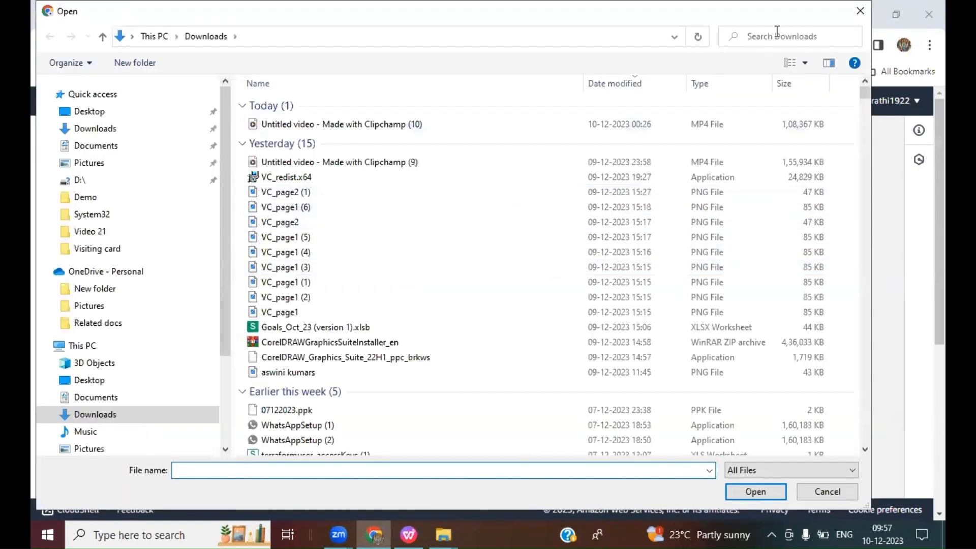
pyautogui.click(772, 39)
pyautogui.write('index.html')
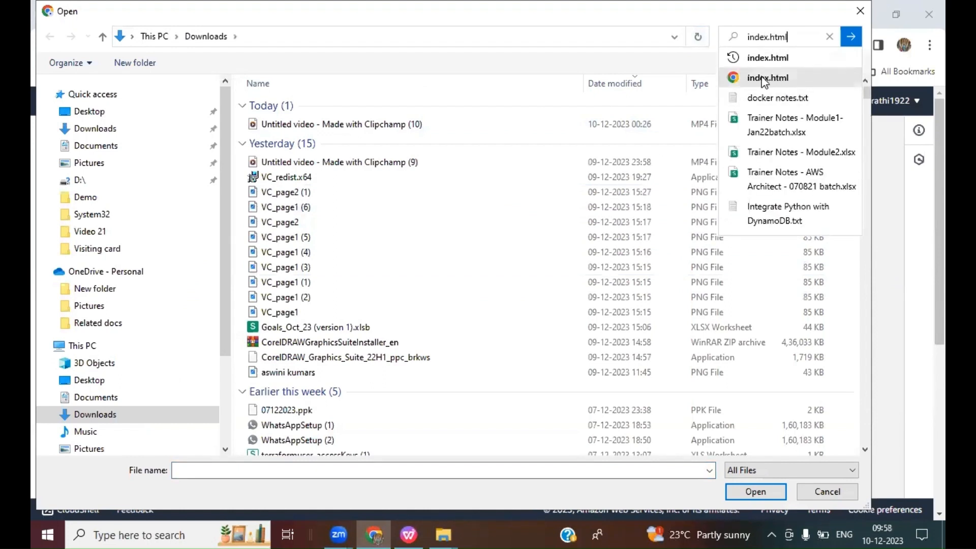
pyautogui.click(778, 79)
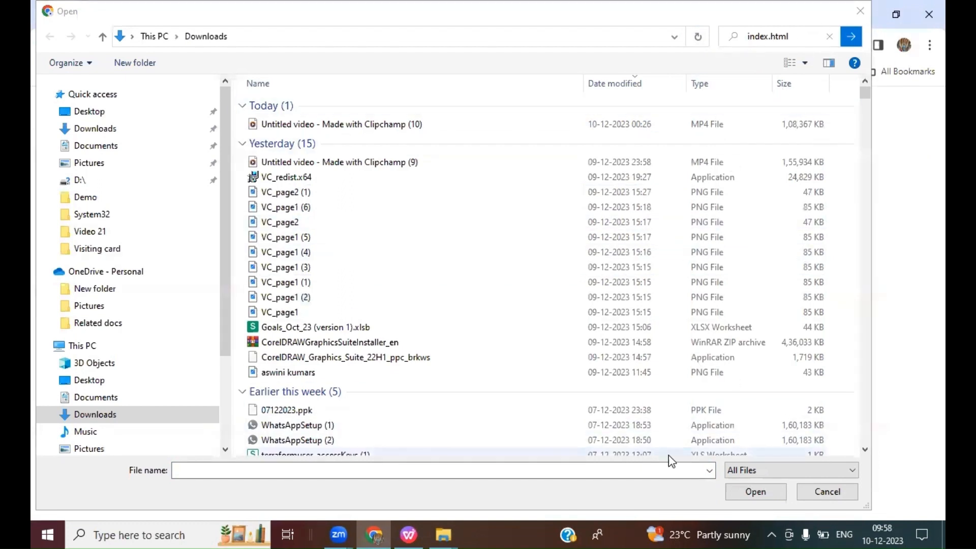
pyautogui.click(795, 37)
pyautogui.click(753, 61)
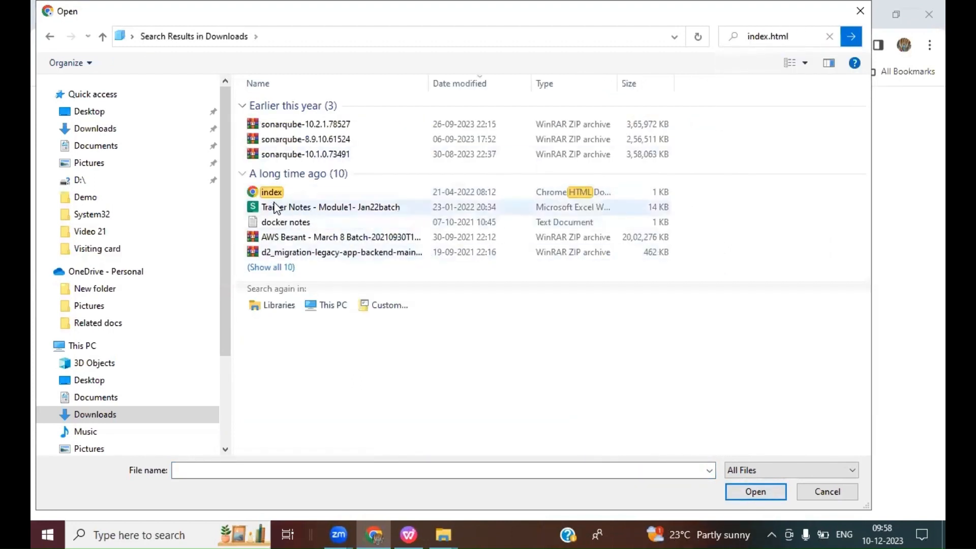
pyautogui.doubleClick(271, 193)
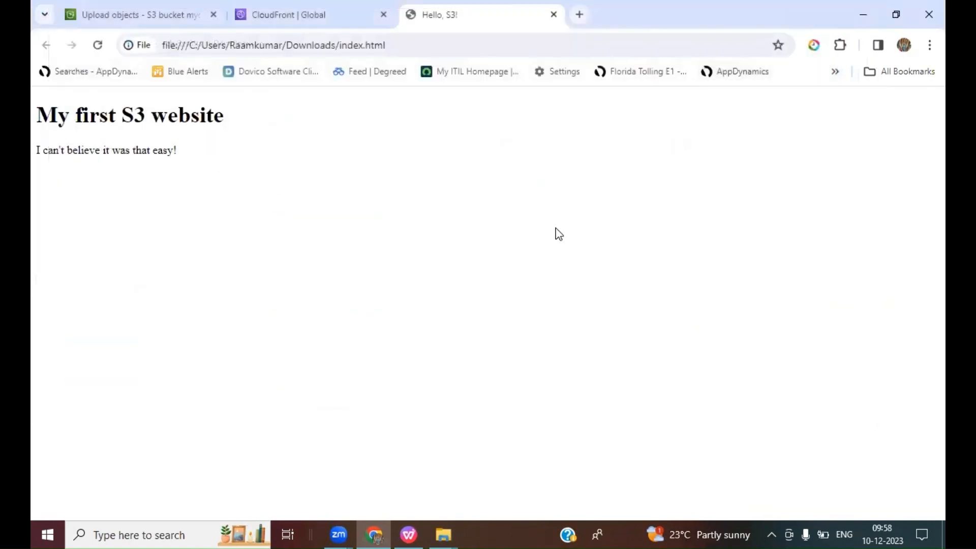
pyautogui.doubleClick(704, 30)
pyautogui.click(569, 69)
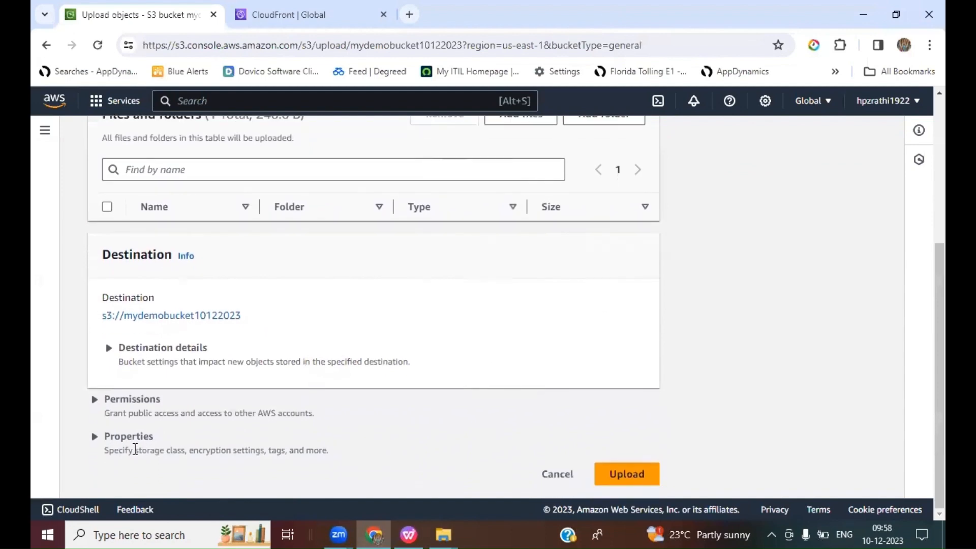
# Step: Grant public-read access to the file, acknowledge the risk, upload it and close the status page
pyautogui.click(94, 401)
pyautogui.scroll(-3, 407, 361)
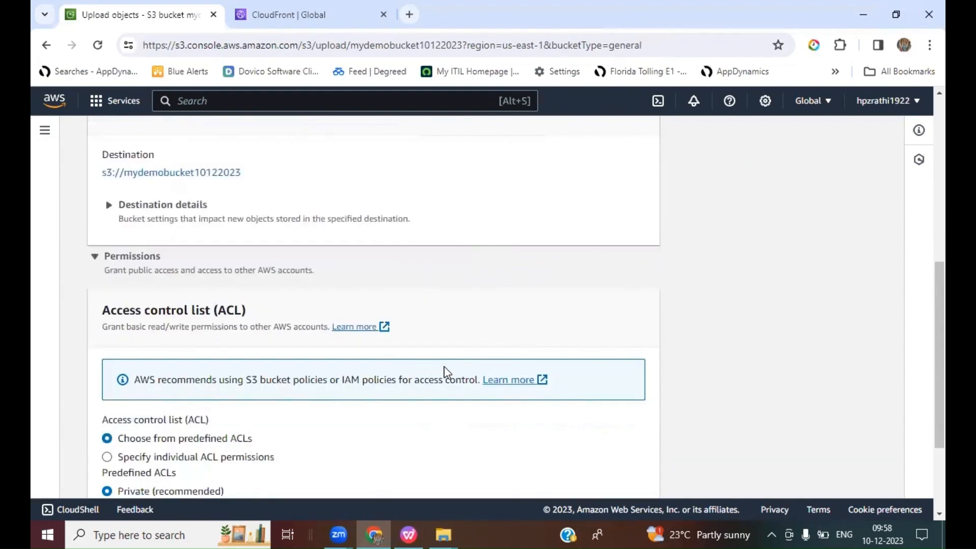
pyautogui.scroll(-2, 444, 368)
pyautogui.scroll(-1, 102, 391)
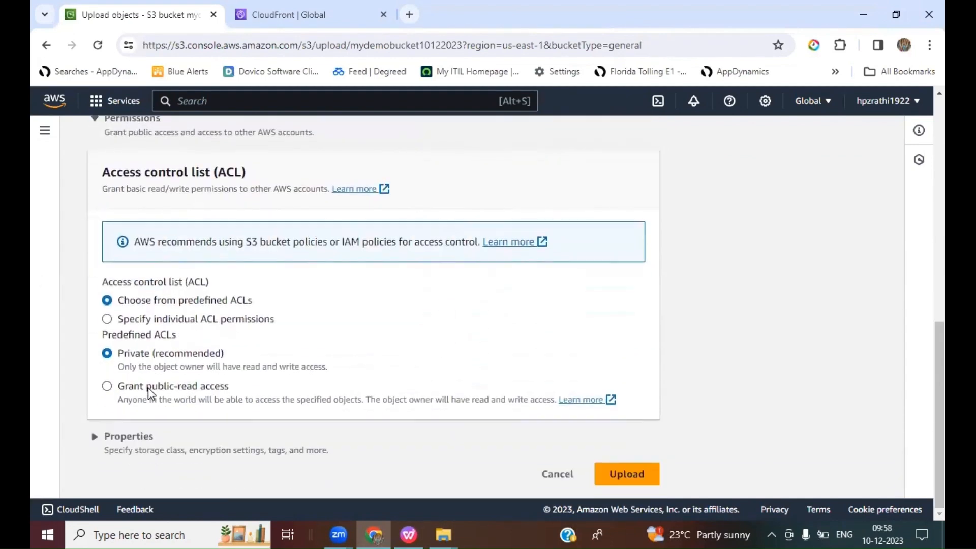
pyautogui.click(107, 387)
pyautogui.scroll(-1, 446, 390)
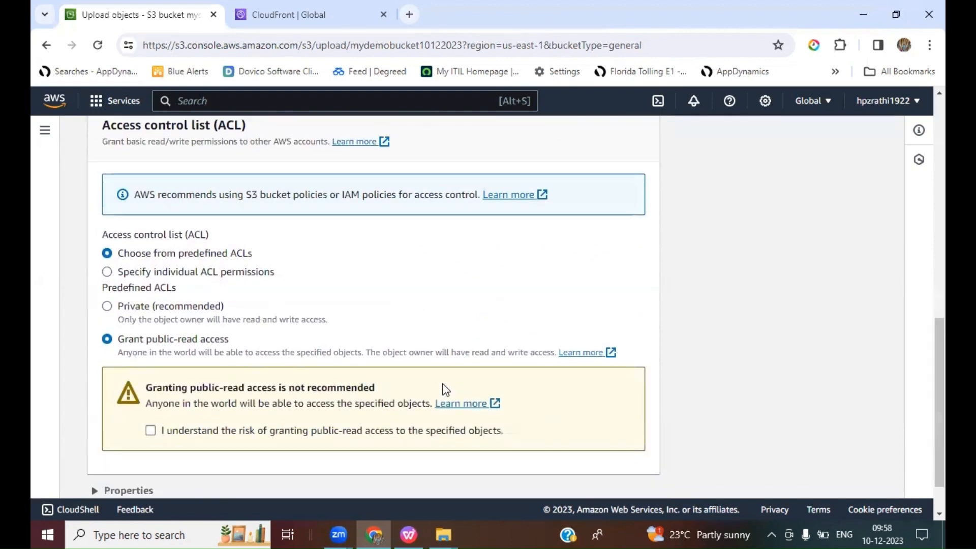
pyautogui.scroll(-1, 446, 389)
pyautogui.click(150, 376)
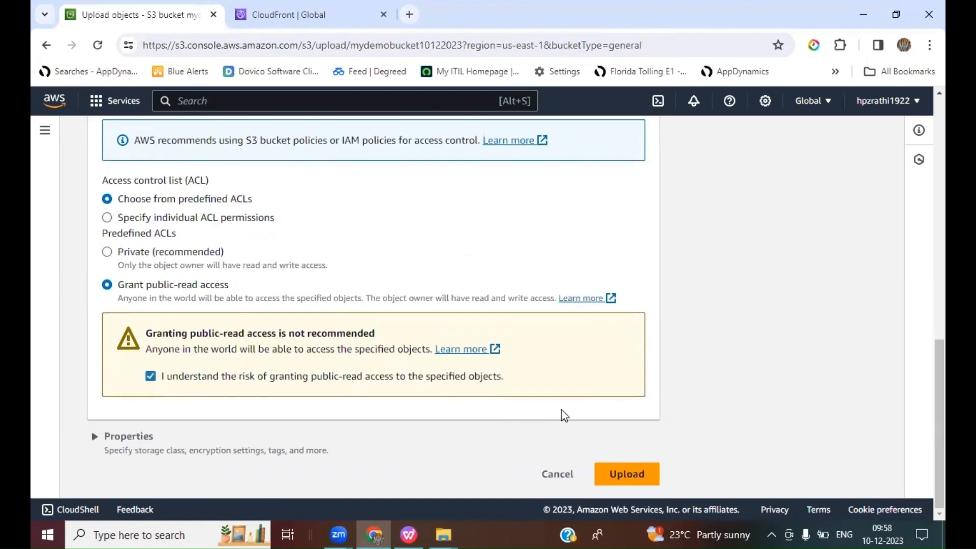
pyautogui.click(631, 477)
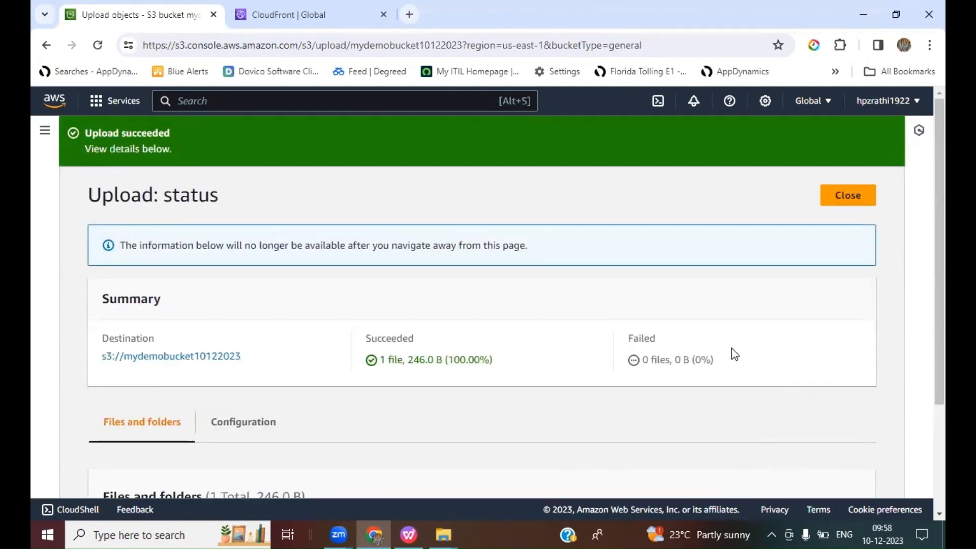
pyautogui.click(847, 199)
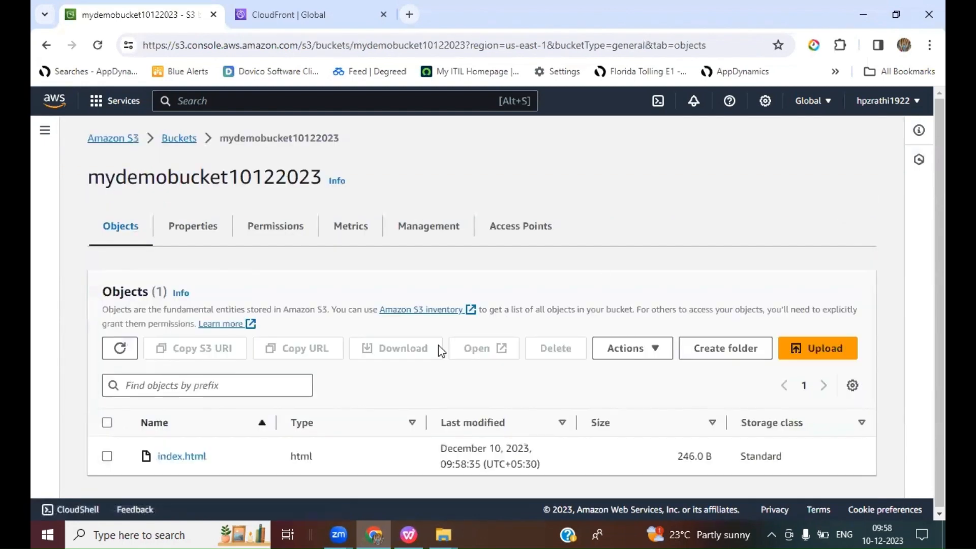
# Step: Open index.html's object URL in a new tab and view the served page
pyautogui.click(187, 457)
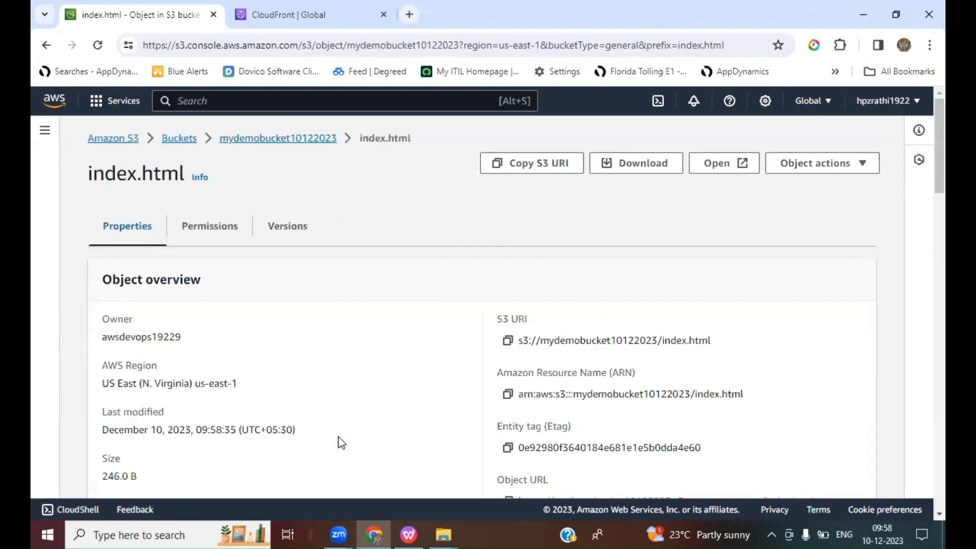
pyautogui.scroll(-3, 831, 369)
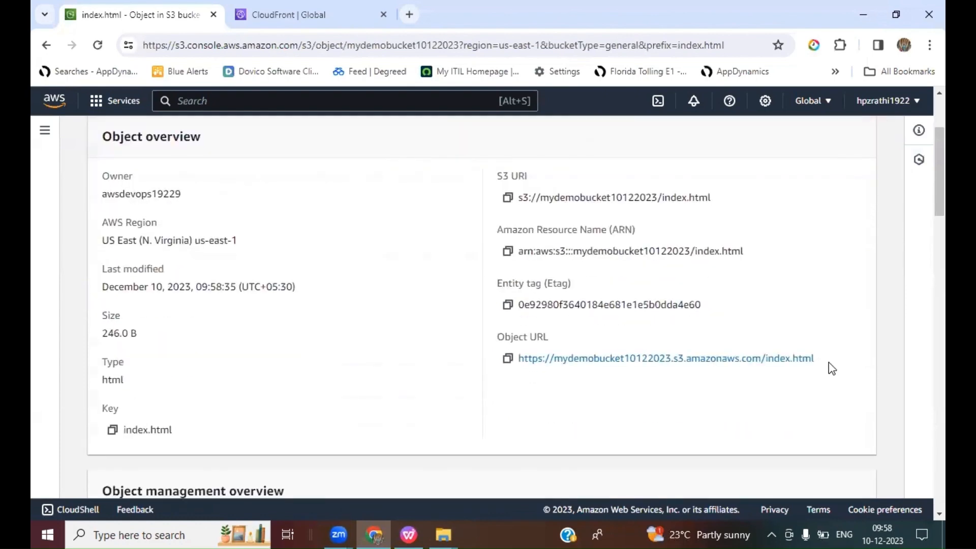
pyautogui.rightClick(581, 358)
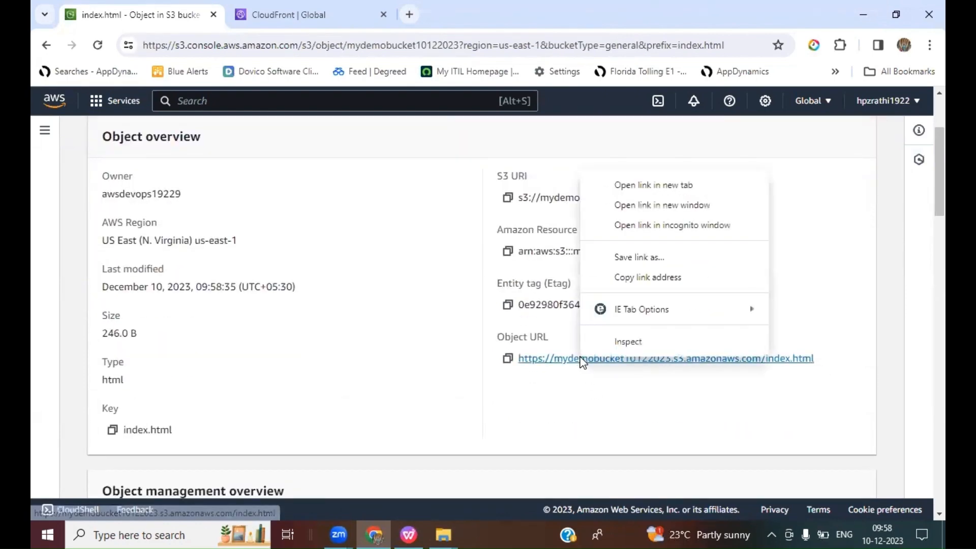
pyautogui.click(656, 186)
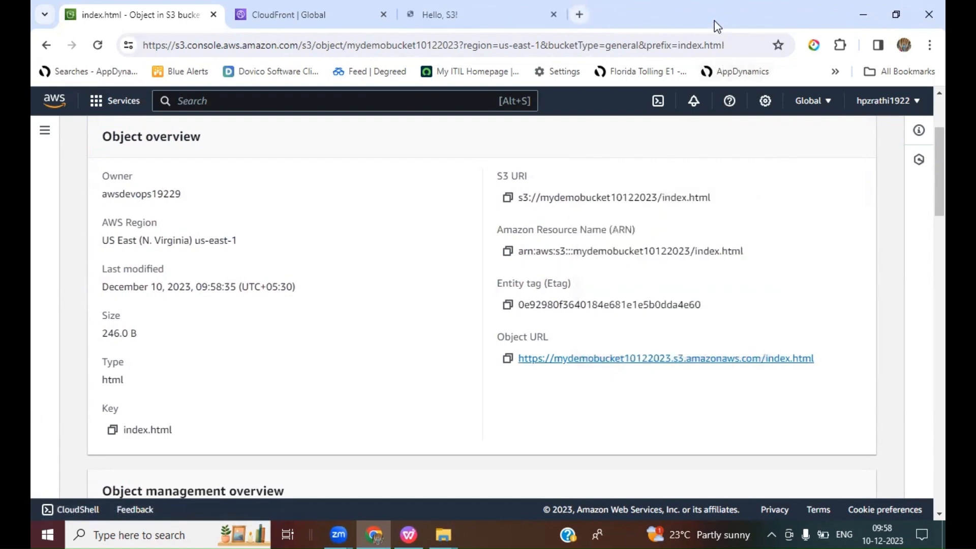
pyautogui.click(478, 15)
pyautogui.moveTo(714, 20); pyautogui.dragTo(711, 47)
pyautogui.click(898, 41)
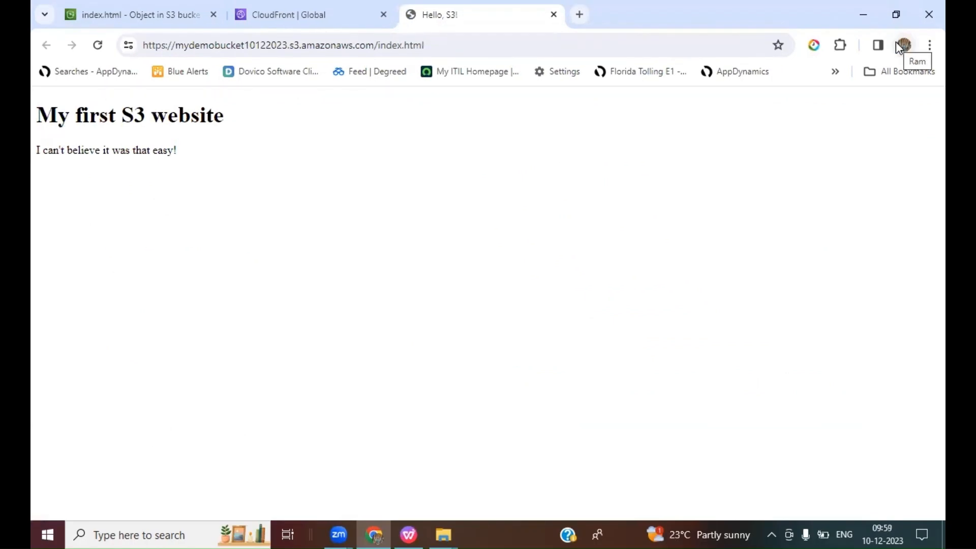
pyautogui.moveTo(177, 150); pyautogui.dragTo(35, 115)
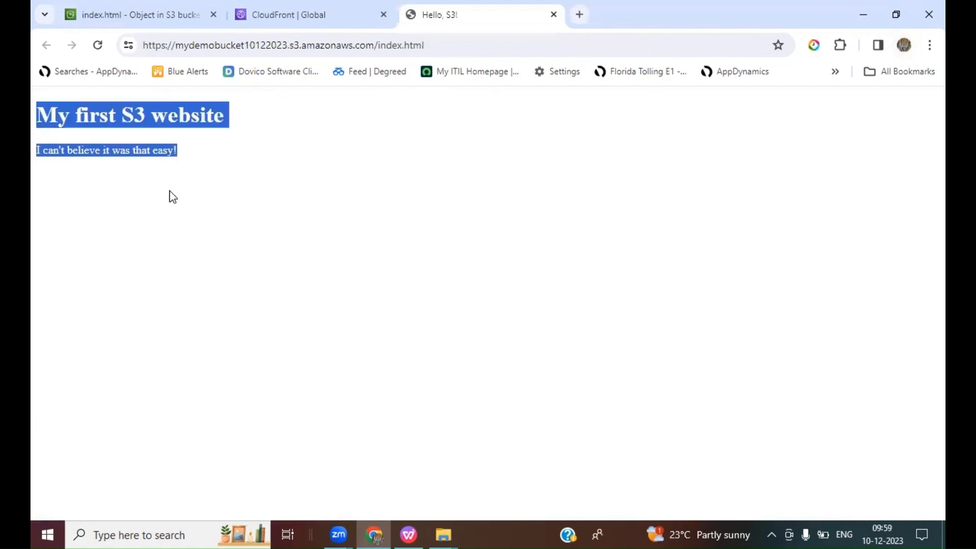
# Step: Highlight the object URL in the address bar of the served page
pyautogui.click(173, 197)
pyautogui.moveTo(444, 49); pyautogui.dragTo(139, 46)
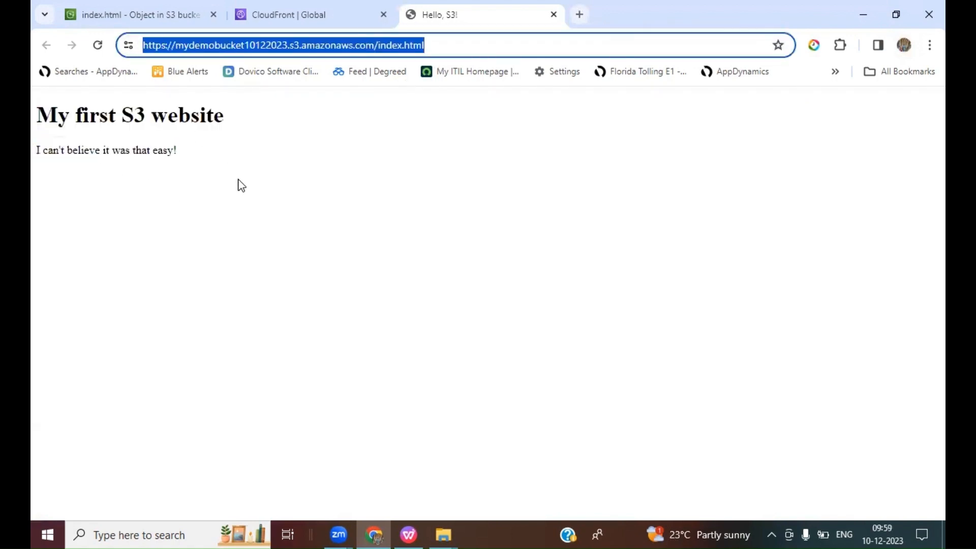
pyautogui.click(242, 188)
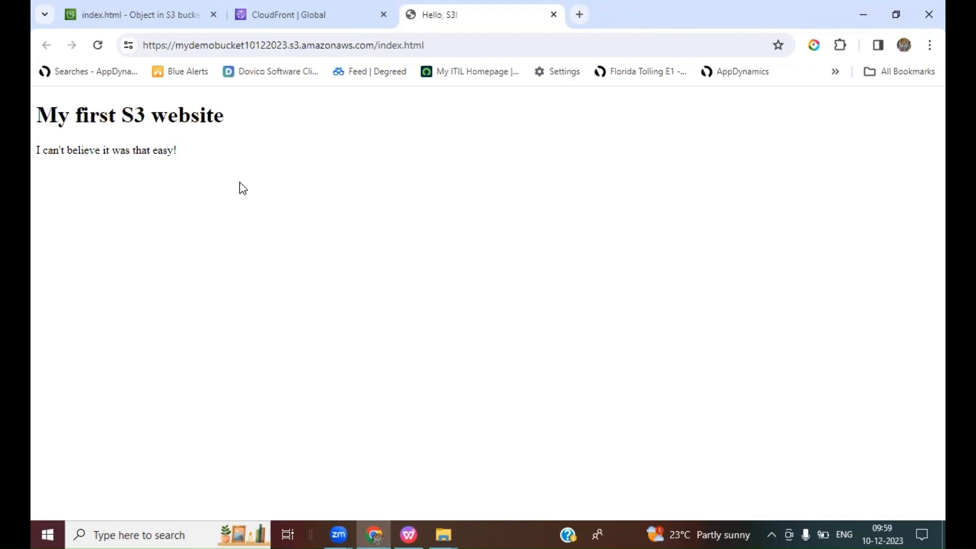
pyautogui.click(456, 48)
pyautogui.click(471, 45)
pyautogui.moveTo(471, 44); pyautogui.dragTo(139, 45)
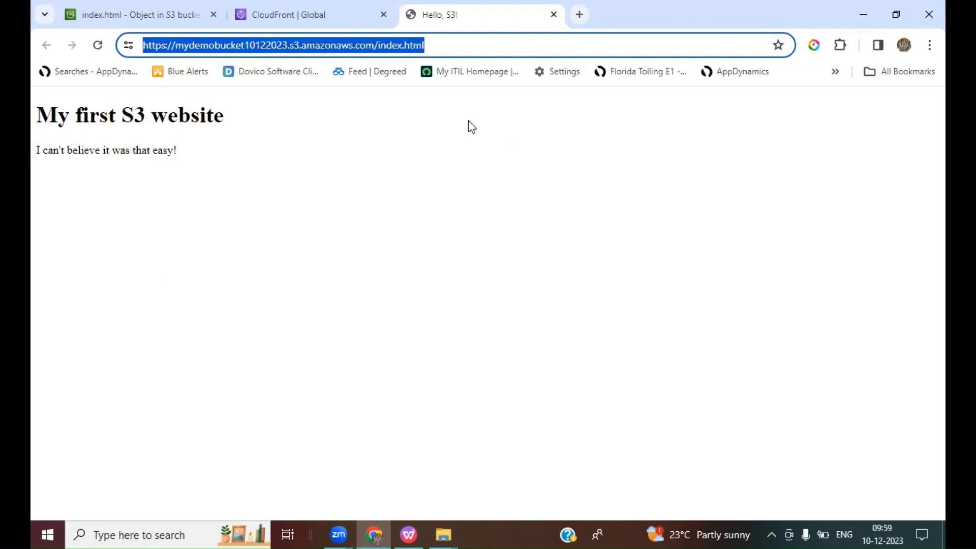
# Step: Delete the existing CloudFront distribution
pyautogui.click(309, 20)
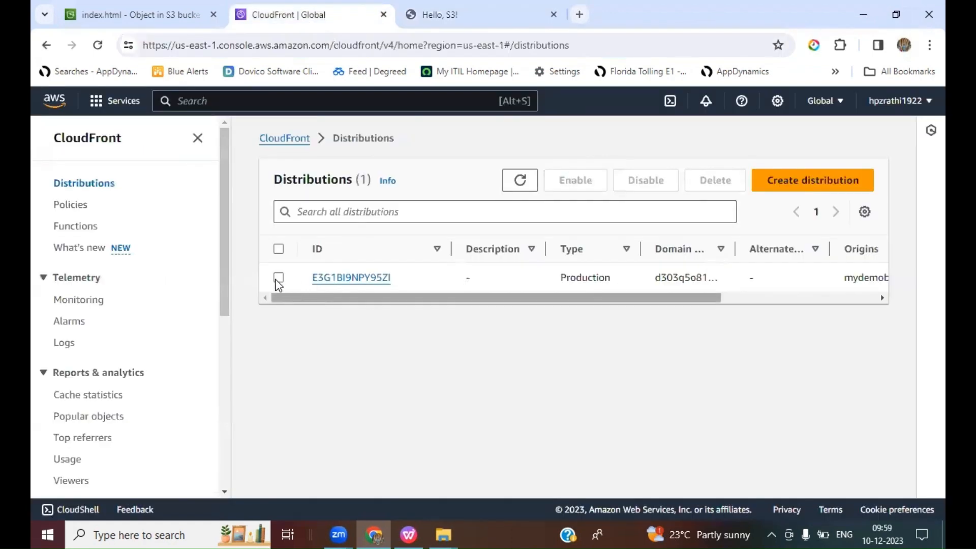
pyautogui.click(520, 180)
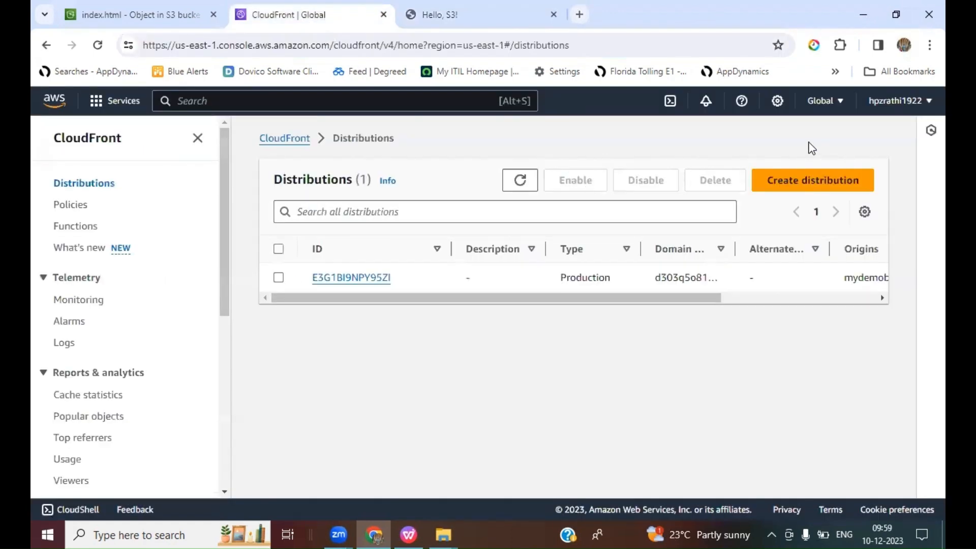
pyautogui.click(279, 278)
pyautogui.click(701, 187)
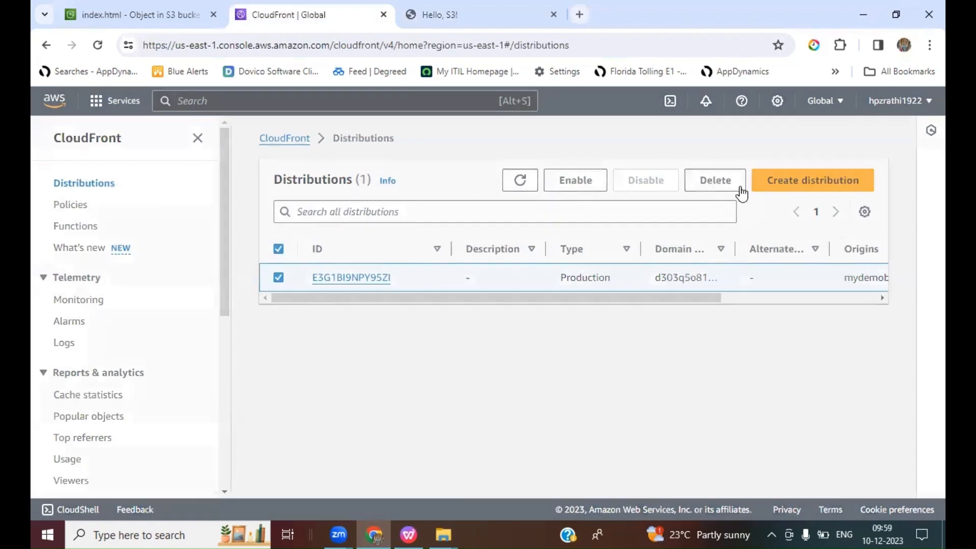
pyautogui.click(653, 368)
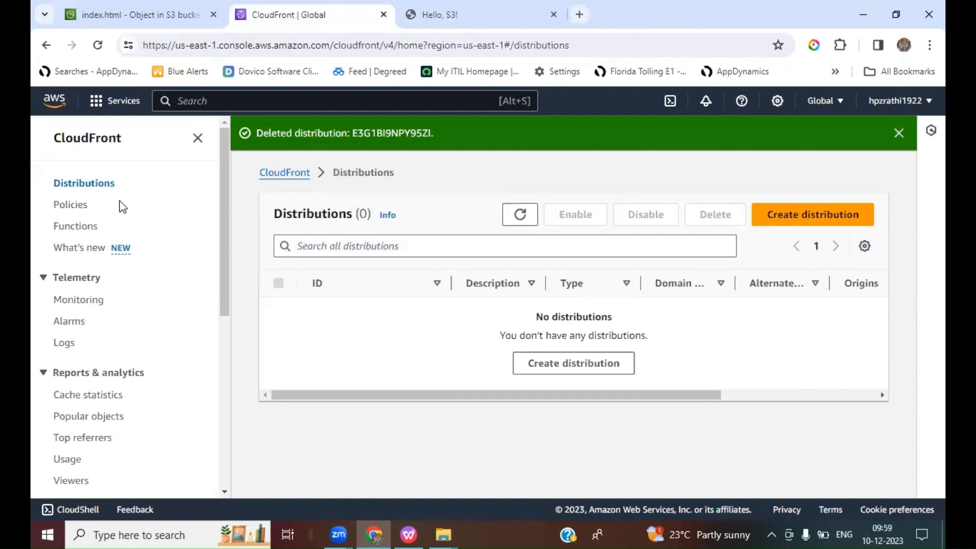
# Step: Open the CloudFront service through the console search for cloud front
pyautogui.click(280, 102)
pyautogui.write('cloud front')
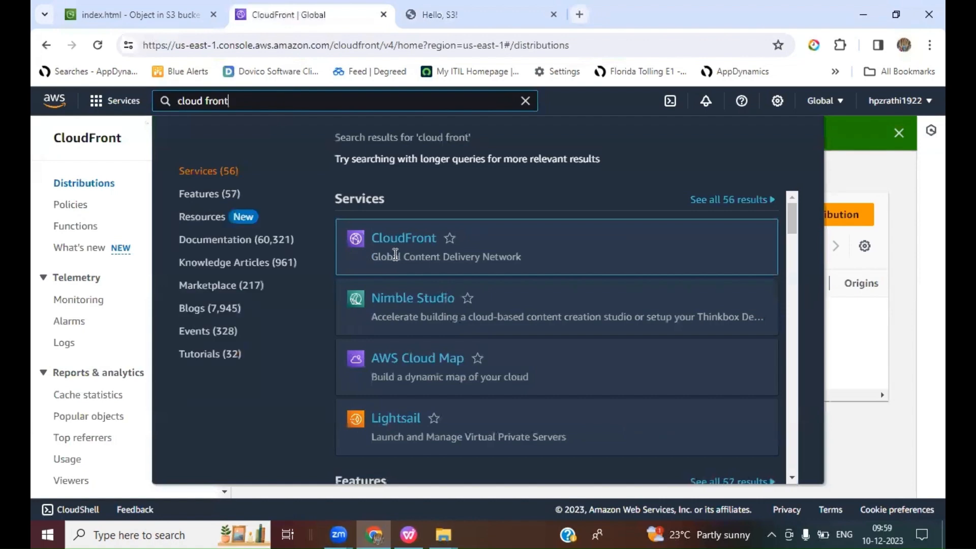
pyautogui.moveTo(376, 256); pyautogui.dragTo(577, 261)
pyautogui.click(402, 239)
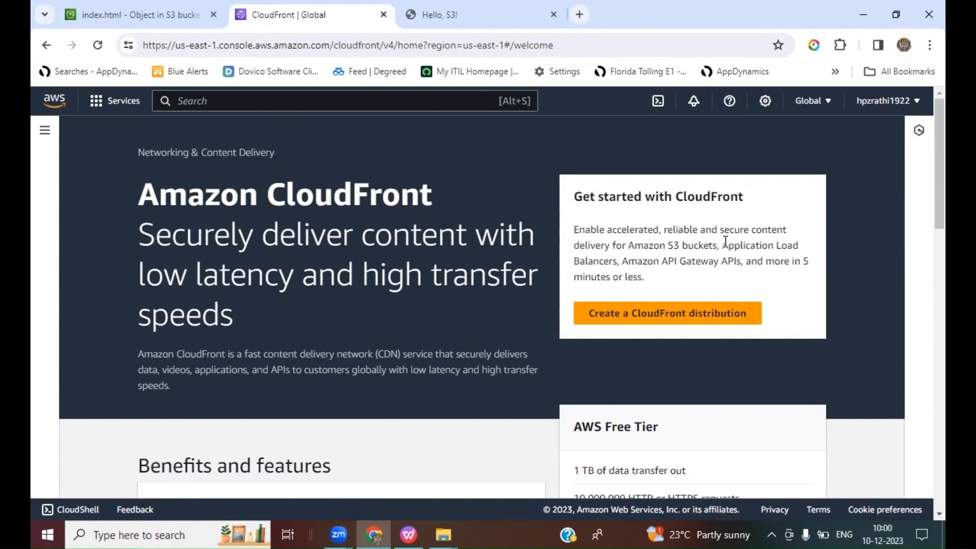
# Step: Switch to SketchBook and add a text layer reading 'AKAMAI - Content delivcery service provider'
pyautogui.click(179, 534)
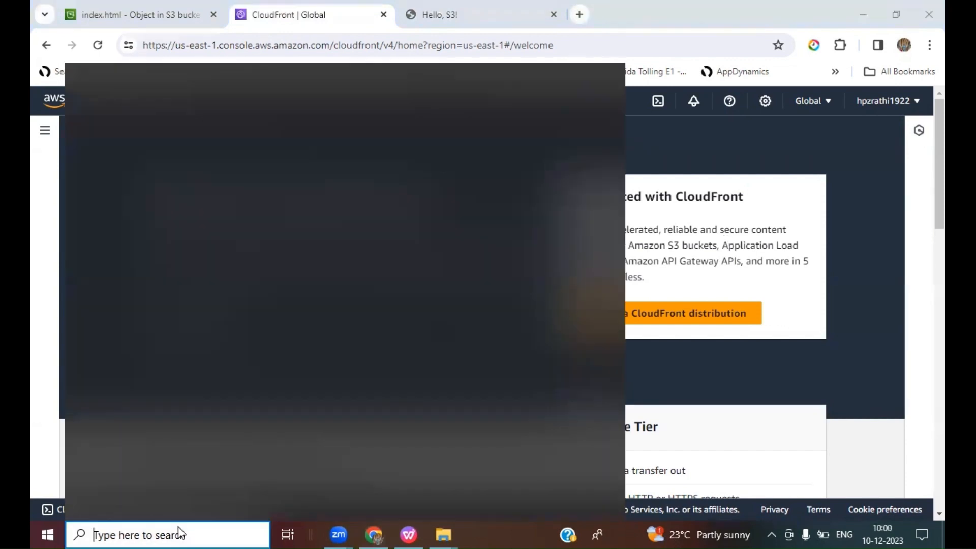
pyautogui.write('sketchbook')
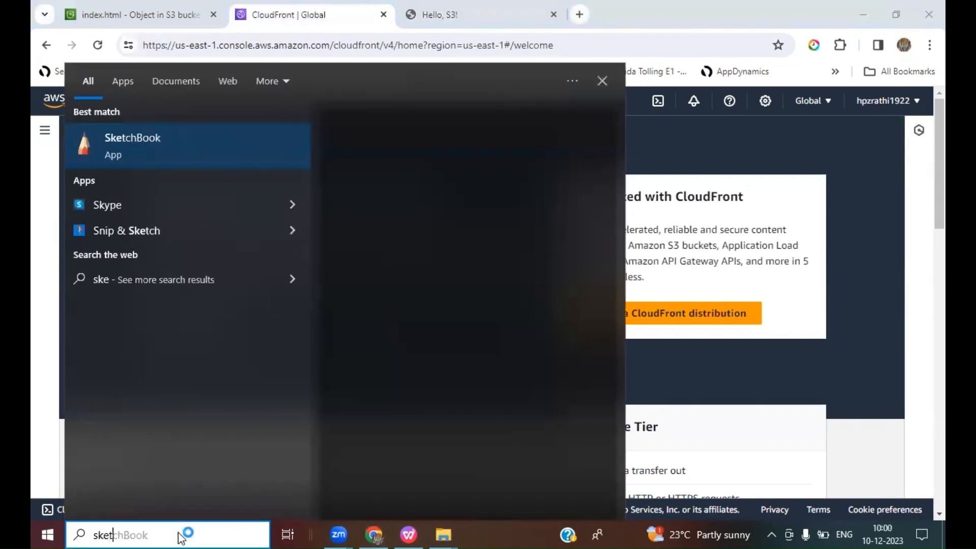
pyautogui.press('Return')
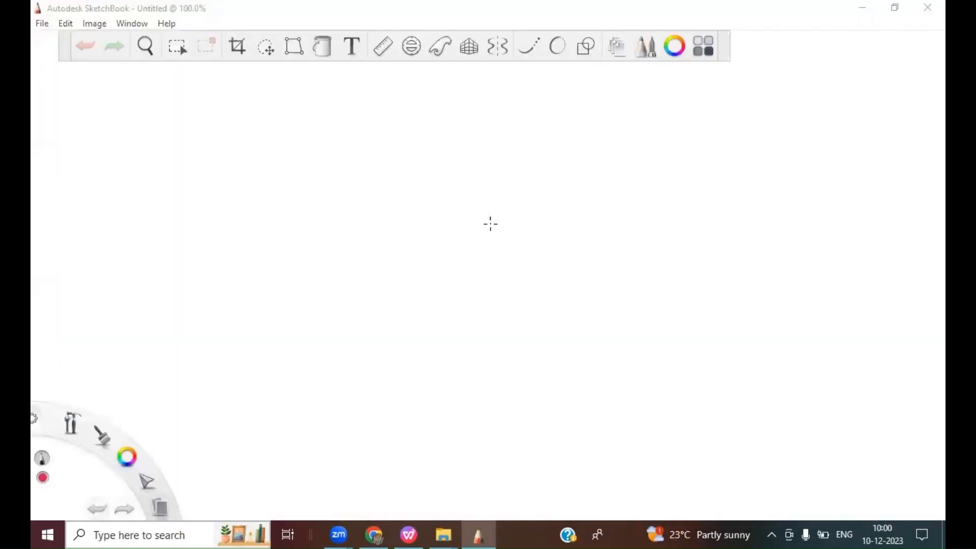
pyautogui.click(351, 46)
pyautogui.click(431, 255)
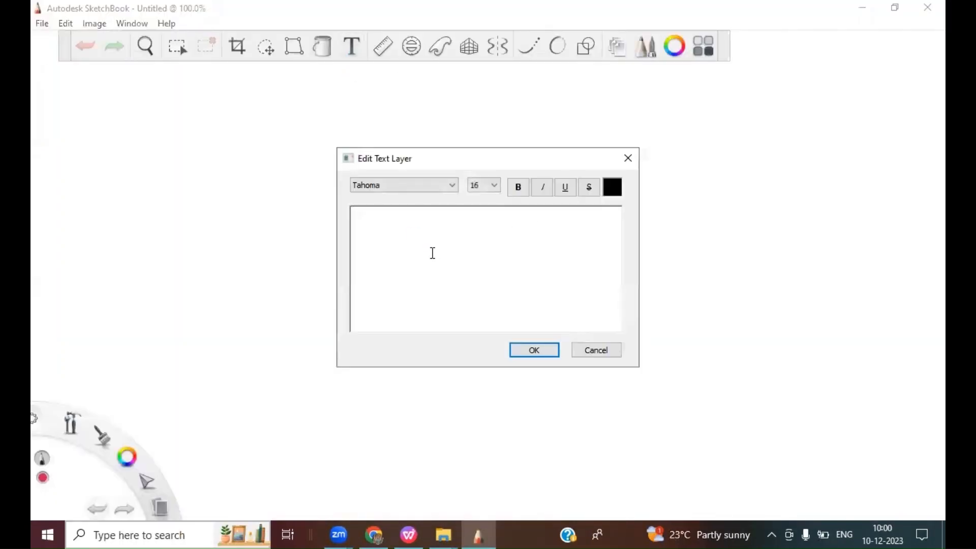
pyautogui.write('AKAMAI - ')
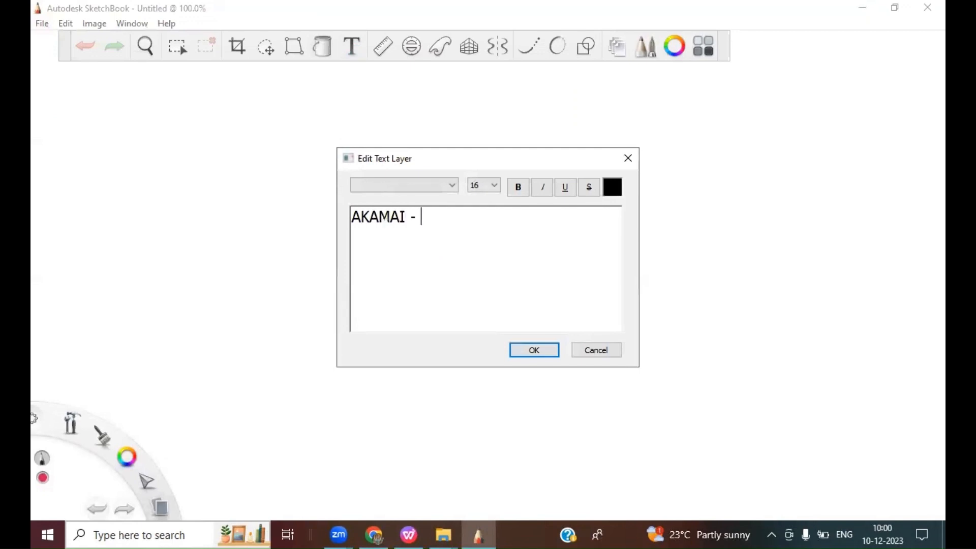
pyautogui.write('Content delivcery ')
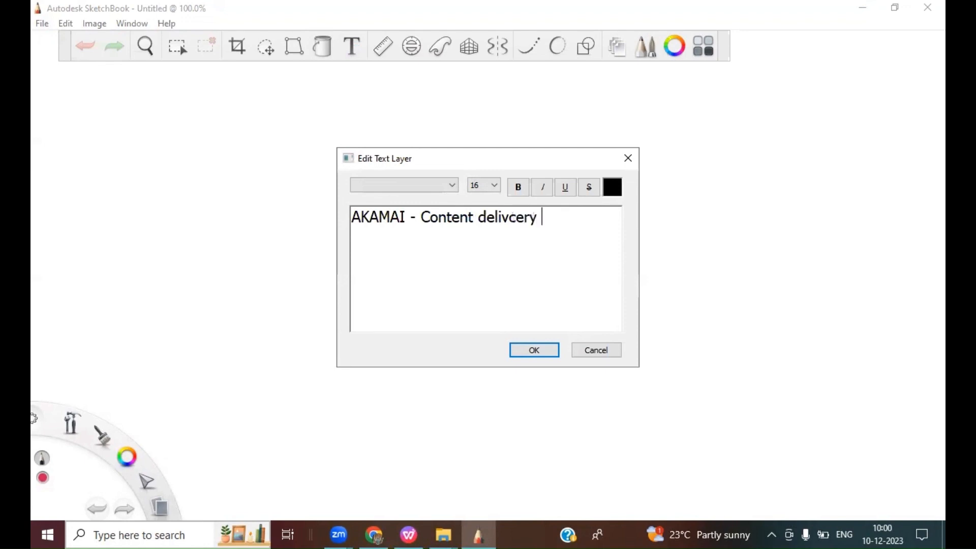
pyautogui.write('service provi')
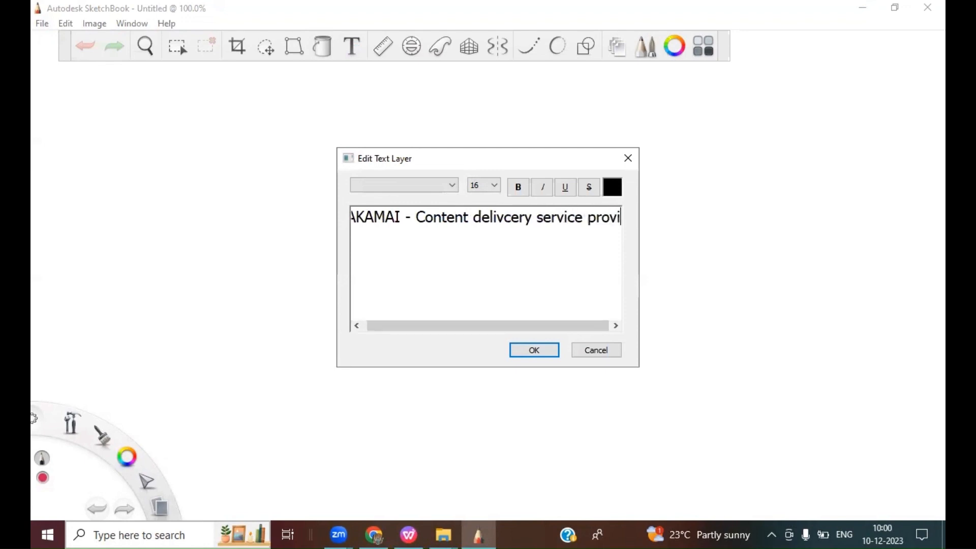
pyautogui.press('BackSpace')
pyautogui.write('ider')
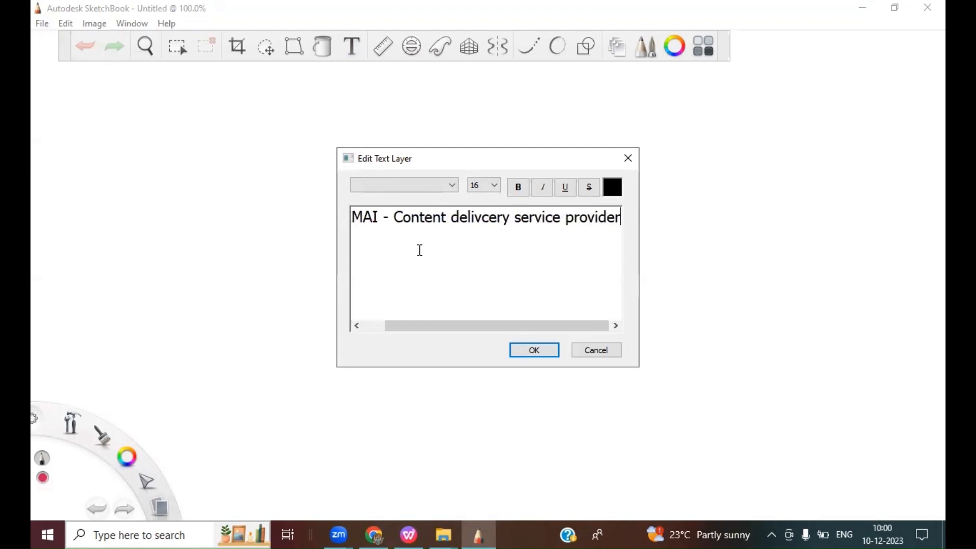
pyautogui.click(533, 351)
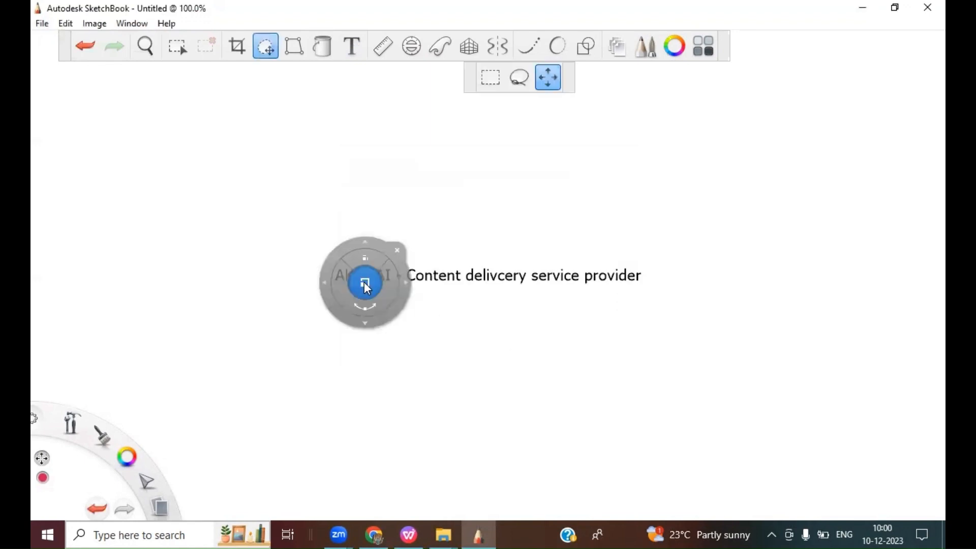
# Step: Move the text toward the upper left of the canvas and close SketchBook
pyautogui.moveTo(427, 246); pyautogui.dragTo(352, 188)
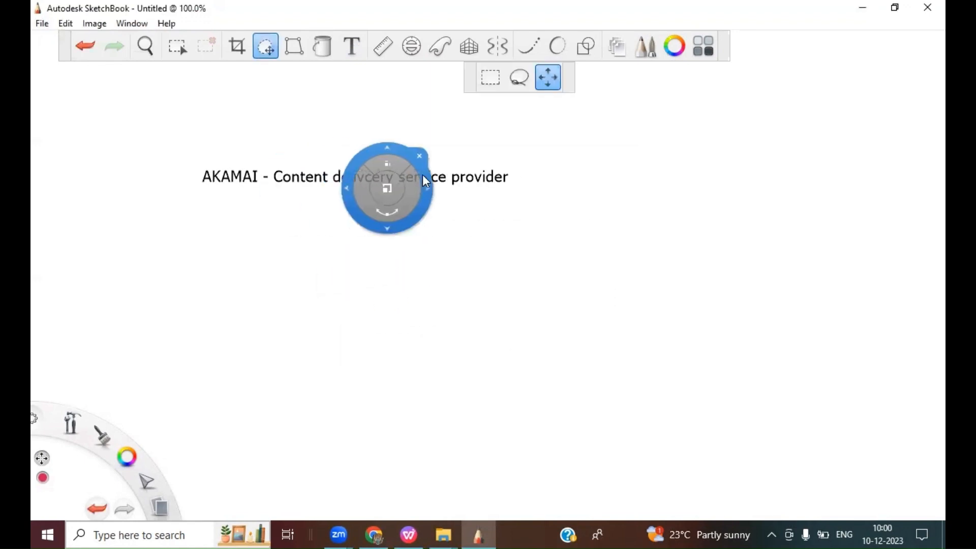
pyautogui.click(421, 156)
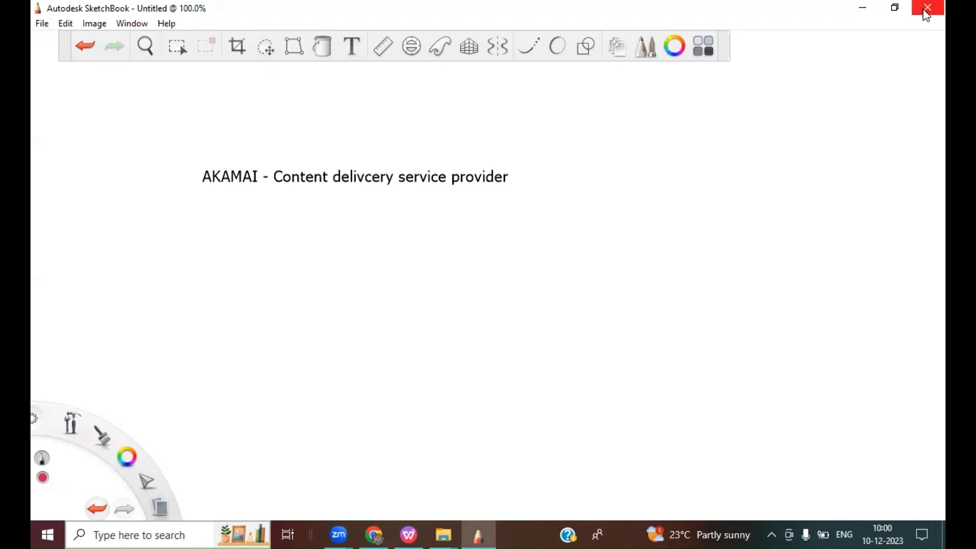
pyautogui.click(927, 8)
pyautogui.click(529, 320)
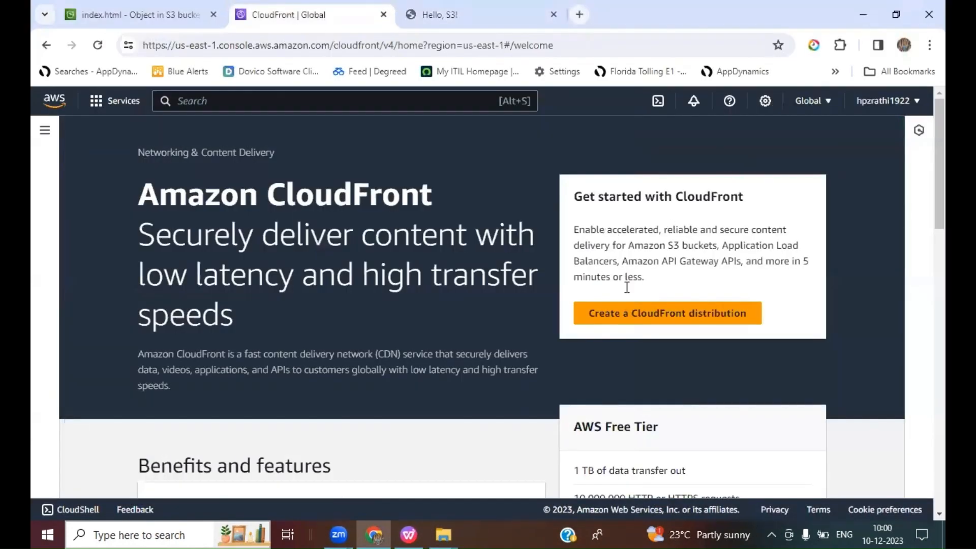
# Step: Start creating a CloudFront distribution with the mydemobucket10122023 S3 bucket as its origin domain
pyautogui.click(621, 319)
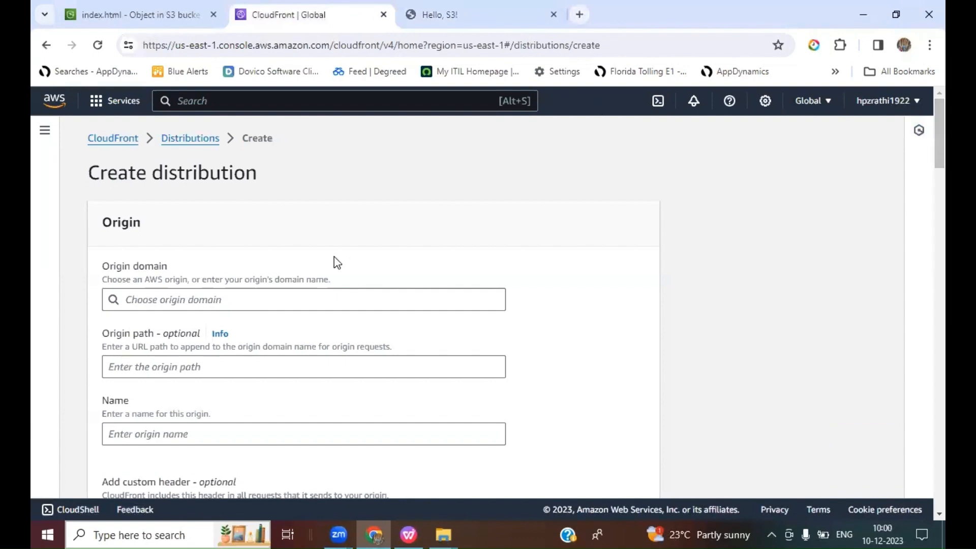
pyautogui.scroll(-3, 336, 262)
pyautogui.click(175, 157)
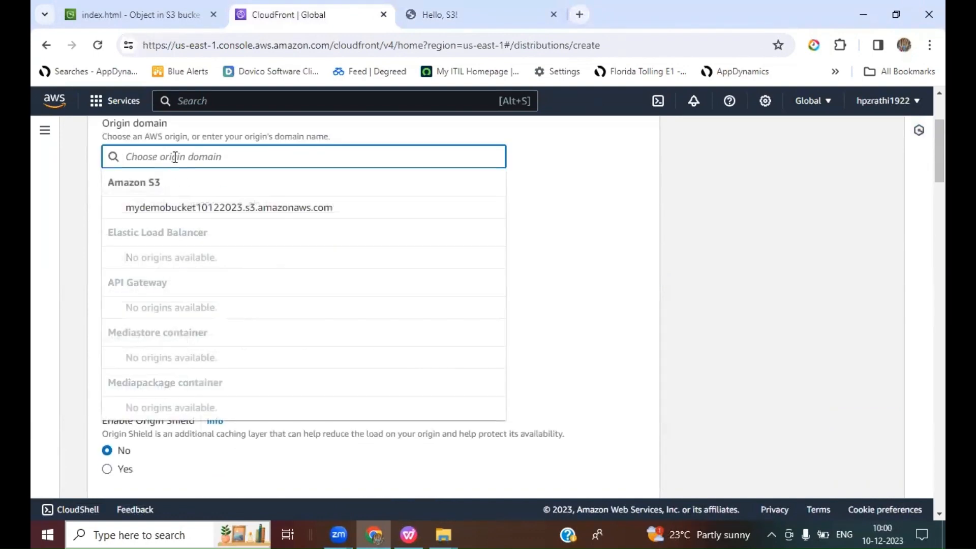
pyautogui.click(178, 209)
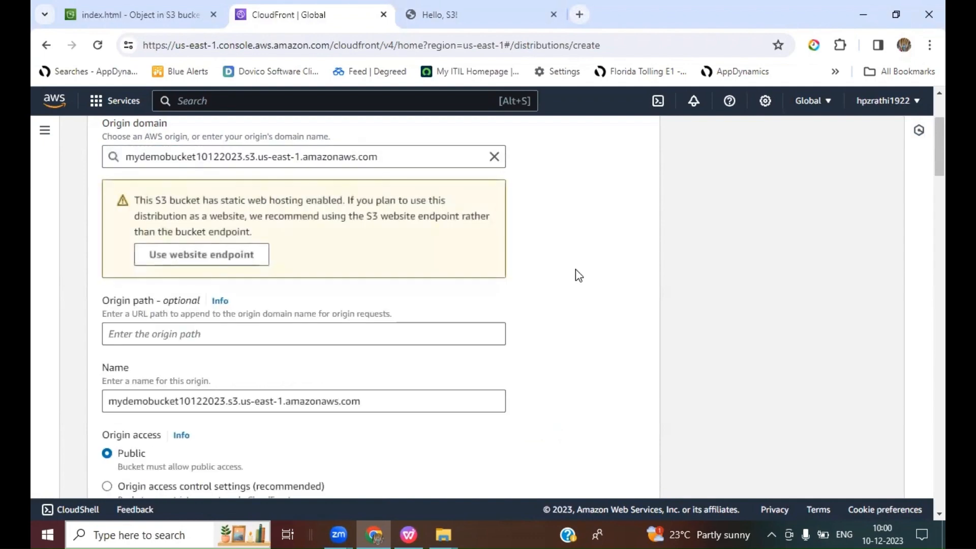
# Step: Choose not to enable Web Application Firewall security protections for the distribution
pyautogui.scroll(-1, 576, 270)
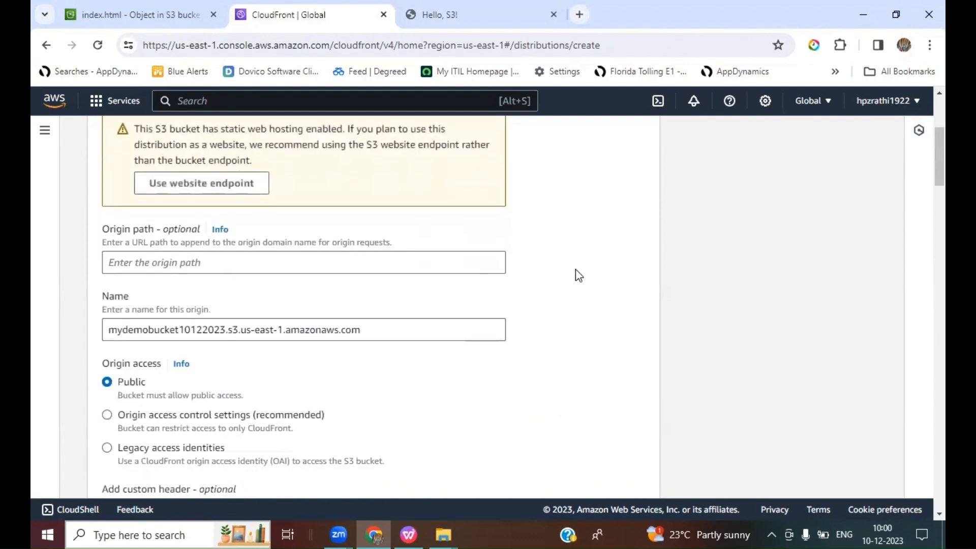
pyautogui.scroll(1, 576, 270)
pyautogui.scroll(-1, 578, 275)
pyautogui.scroll(1, 576, 274)
pyautogui.scroll(-3, 575, 275)
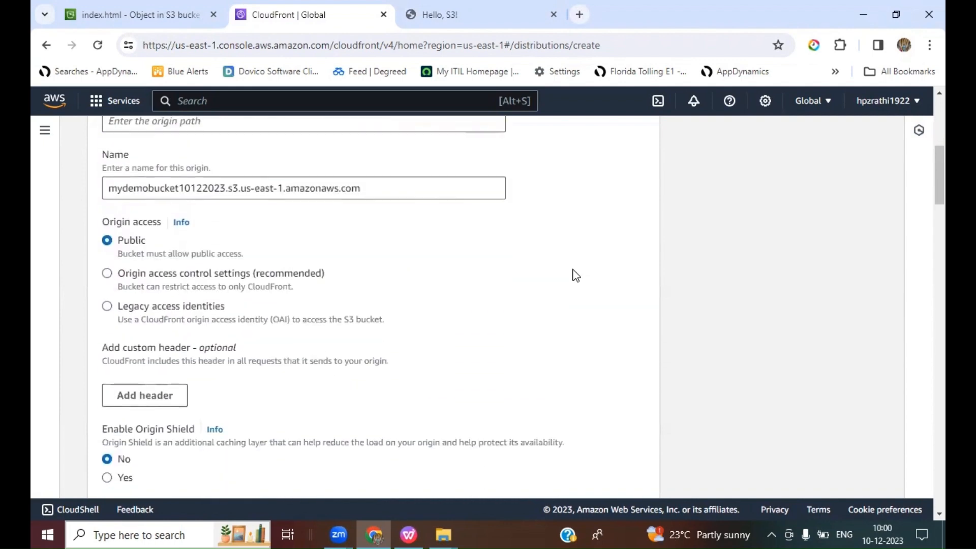
pyautogui.scroll(-4, 419, 337)
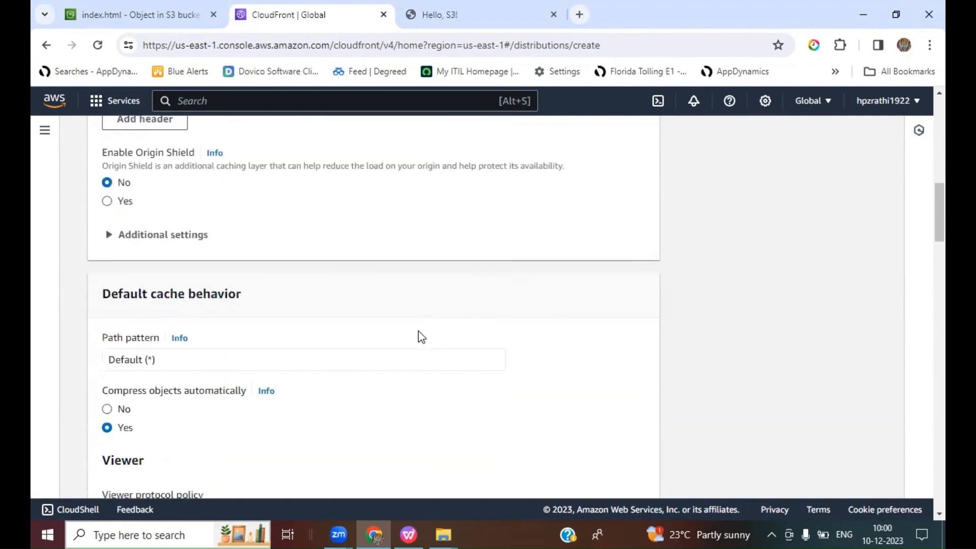
pyautogui.scroll(-10, 421, 337)
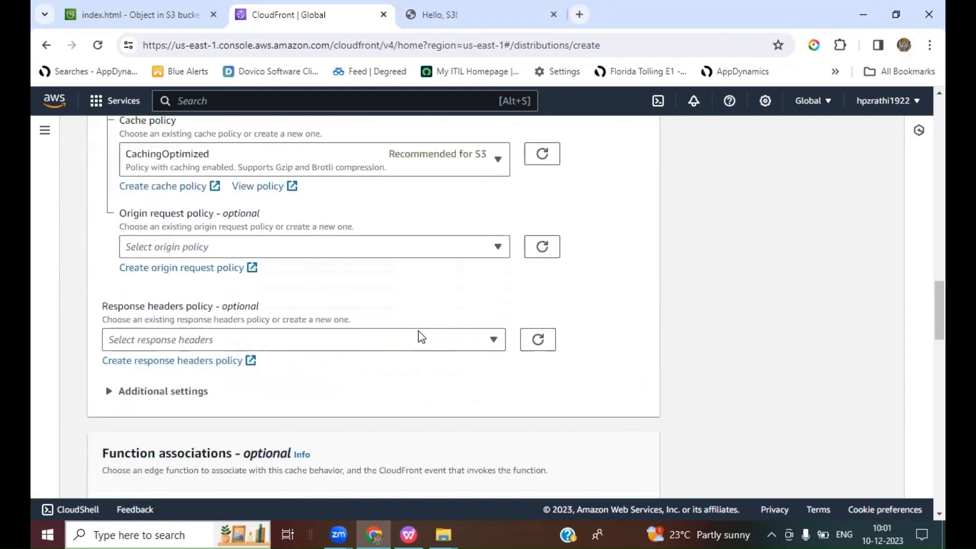
pyautogui.scroll(-3, 421, 337)
pyautogui.scroll(-5, 421, 337)
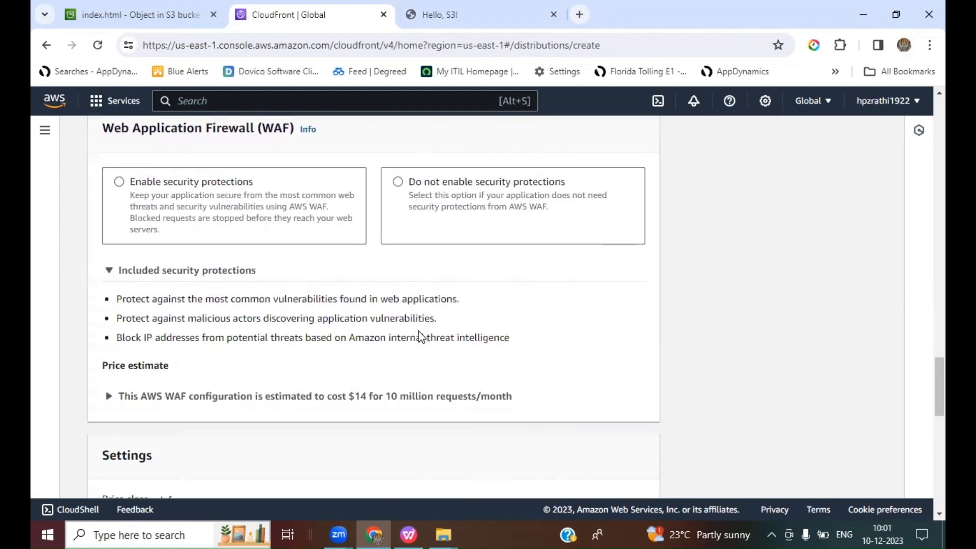
pyautogui.click(399, 183)
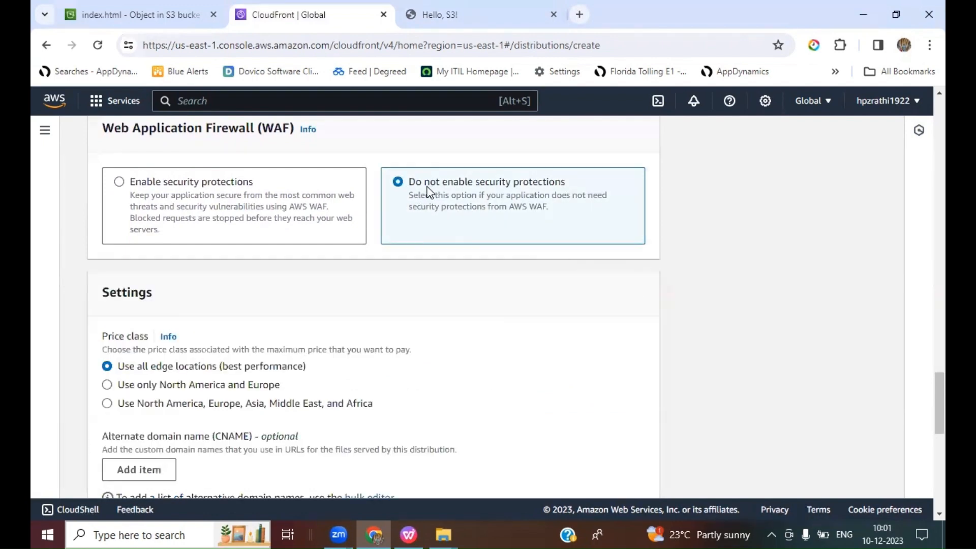
# Step: Set the default root object to index.html and create the distribution
pyautogui.scroll(-6, 555, 301)
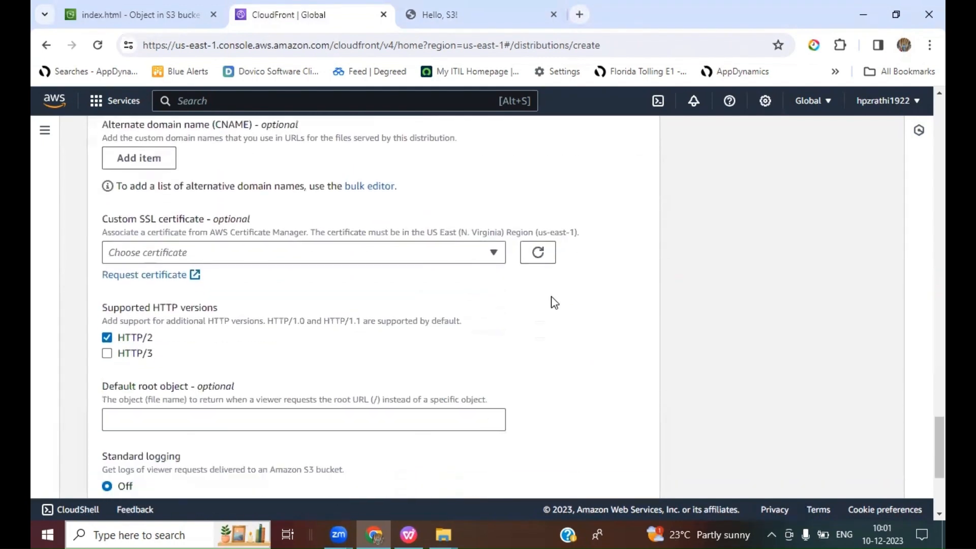
pyautogui.scroll(-2, 554, 301)
pyautogui.click(158, 300)
pyautogui.write('in')
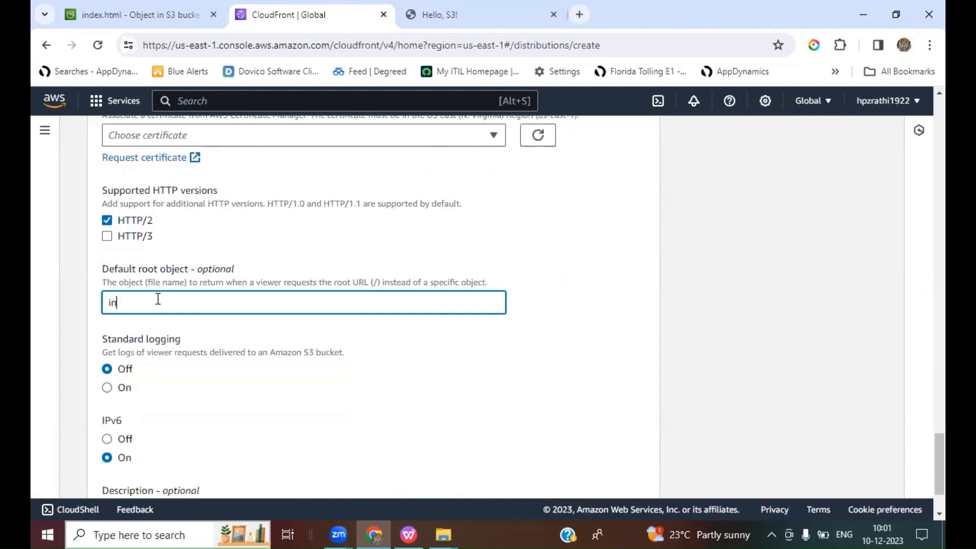
pyautogui.write('dex.html')
pyautogui.click(403, 451)
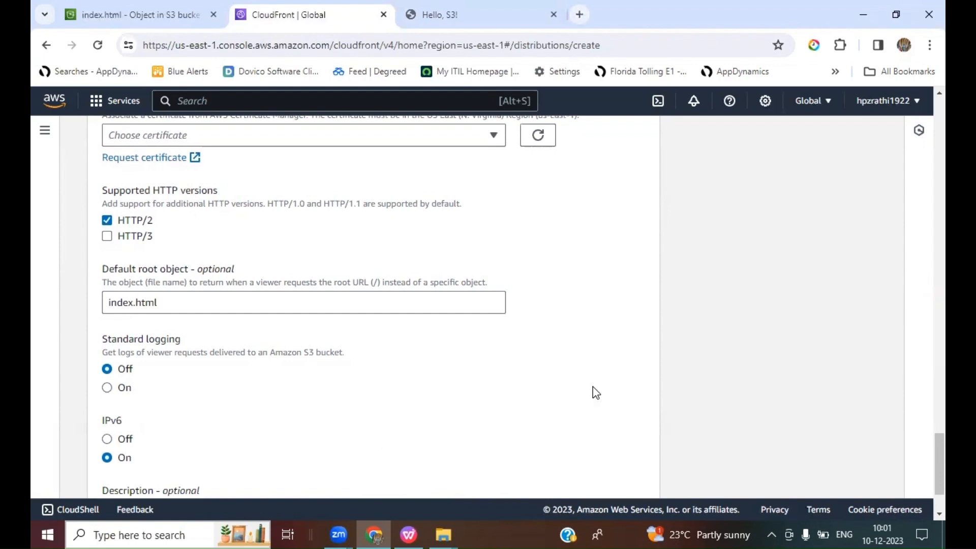
pyautogui.scroll(-2, 596, 393)
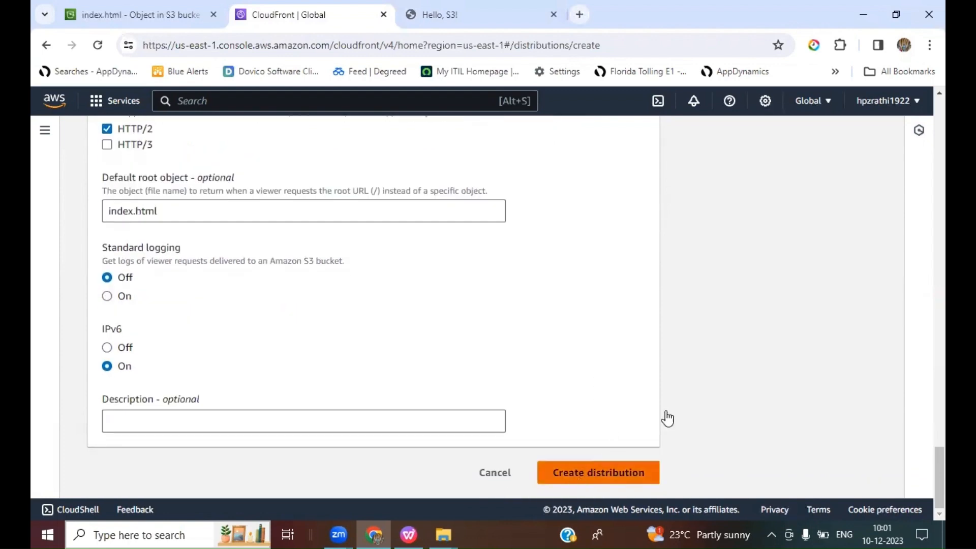
pyautogui.click(599, 472)
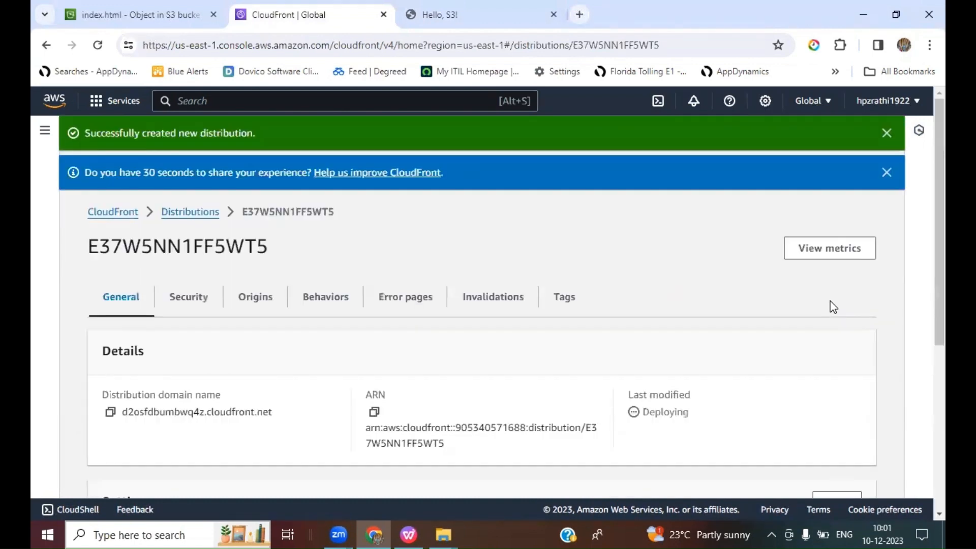
# Step: Open the enabled CloudFront distribution's details and copy its distribution domain name
pyautogui.scroll(-1, 803, 311)
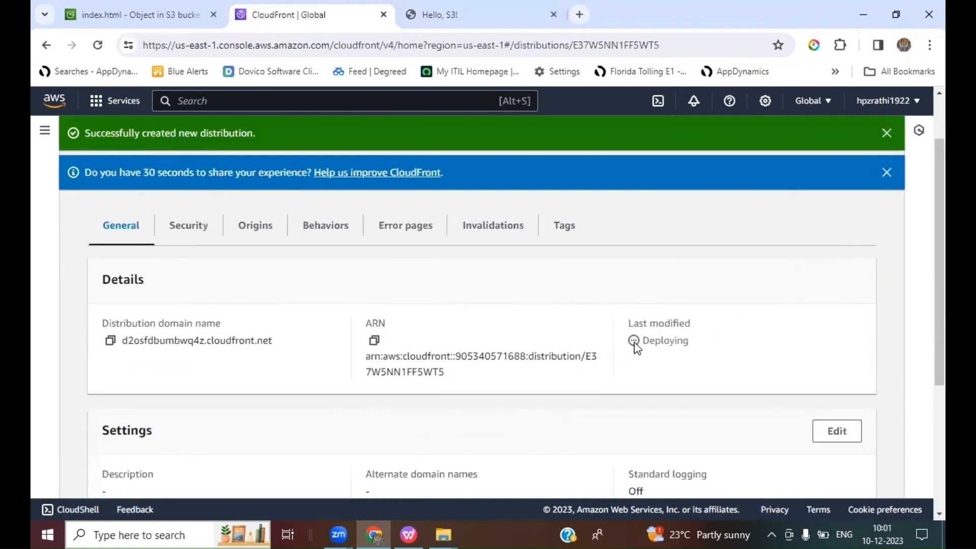
pyautogui.scroll(1, 745, 343)
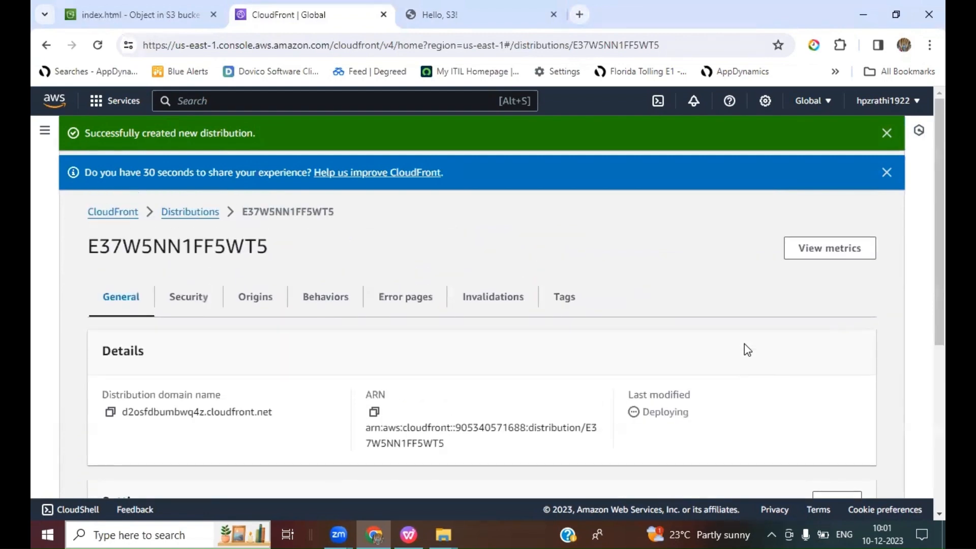
pyautogui.scroll(-1, 745, 346)
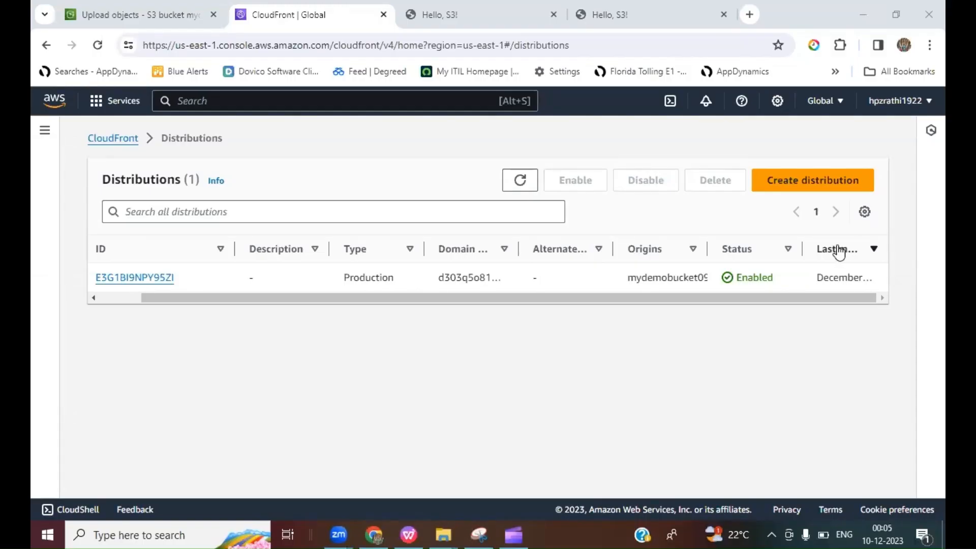
pyautogui.moveTo(511, 299); pyautogui.dragTo(370, 305)
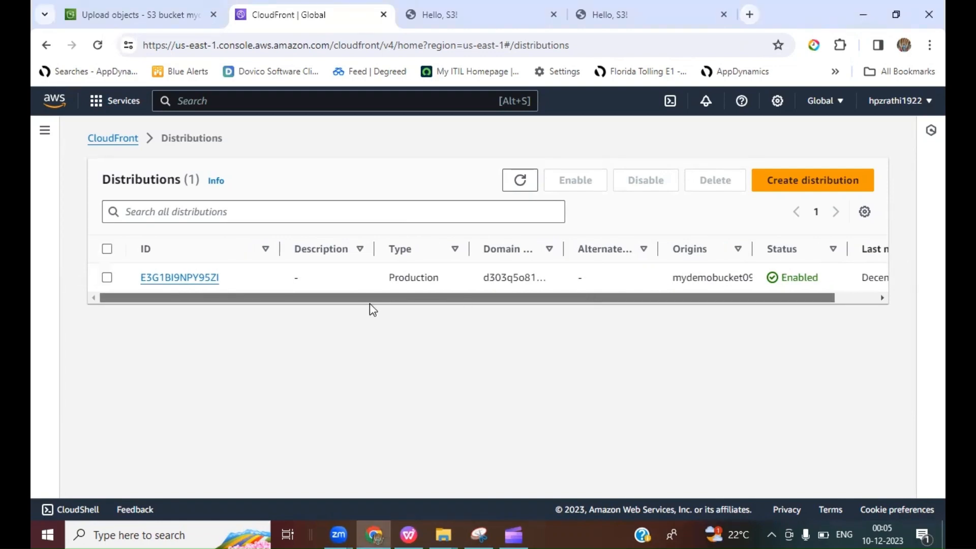
pyautogui.click(159, 280)
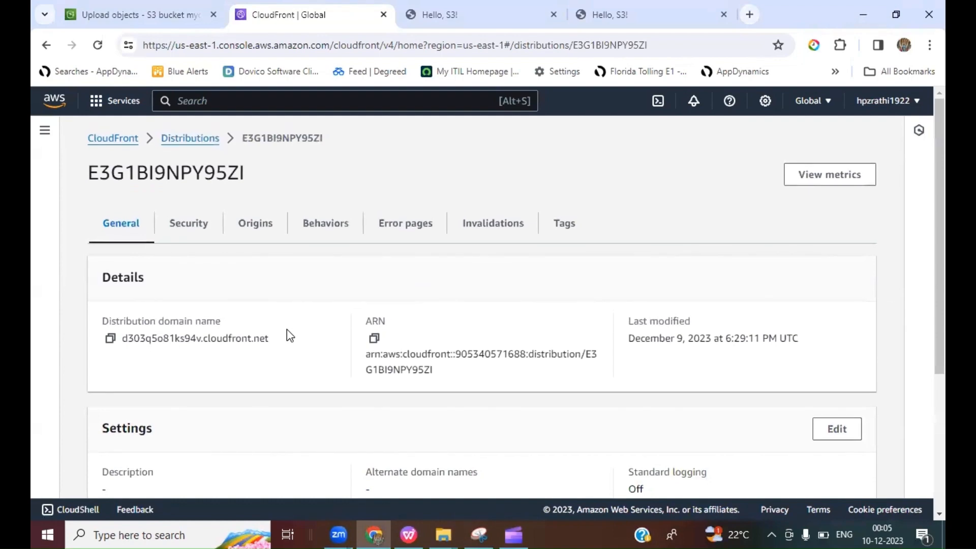
pyautogui.scroll(-3, 286, 333)
pyautogui.scroll(2, 287, 334)
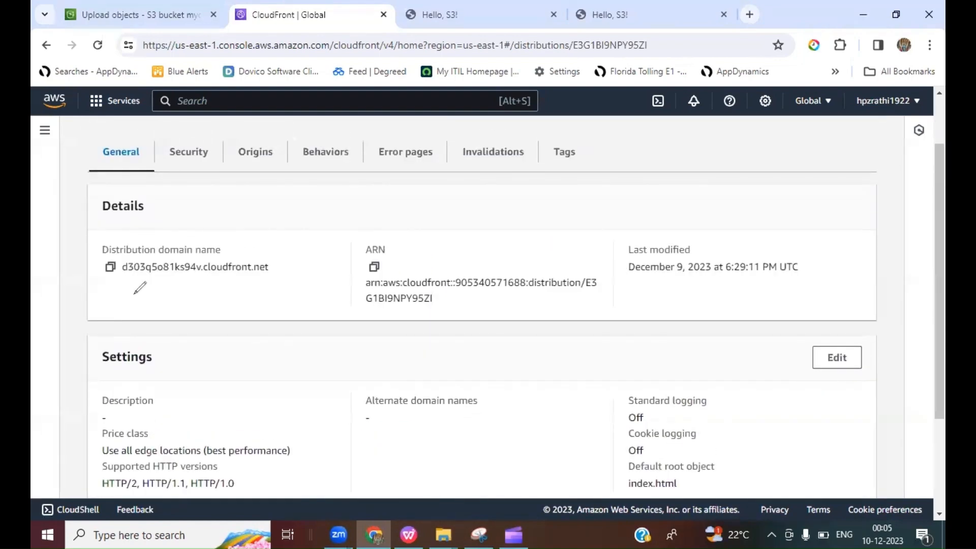
pyautogui.moveTo(123, 277); pyautogui.dragTo(273, 277)
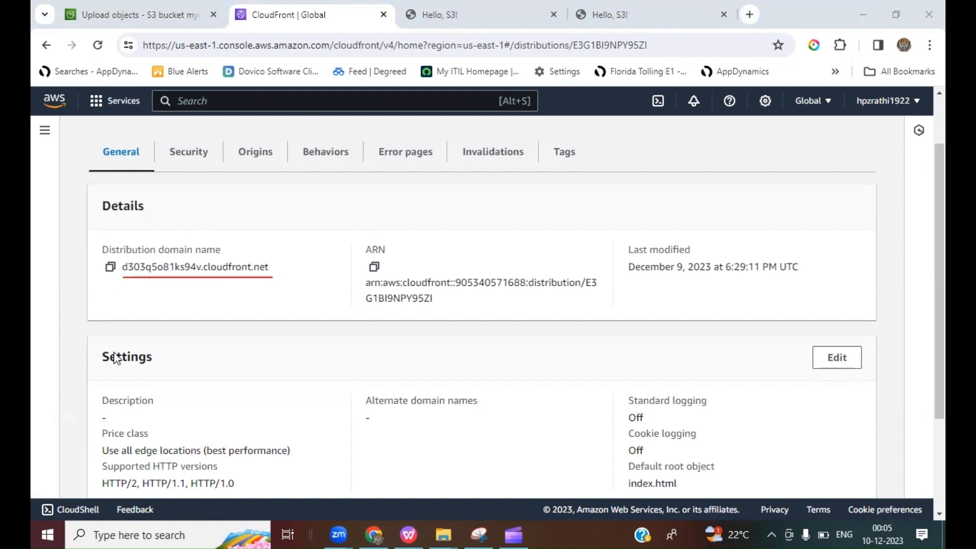
pyautogui.click(89, 442)
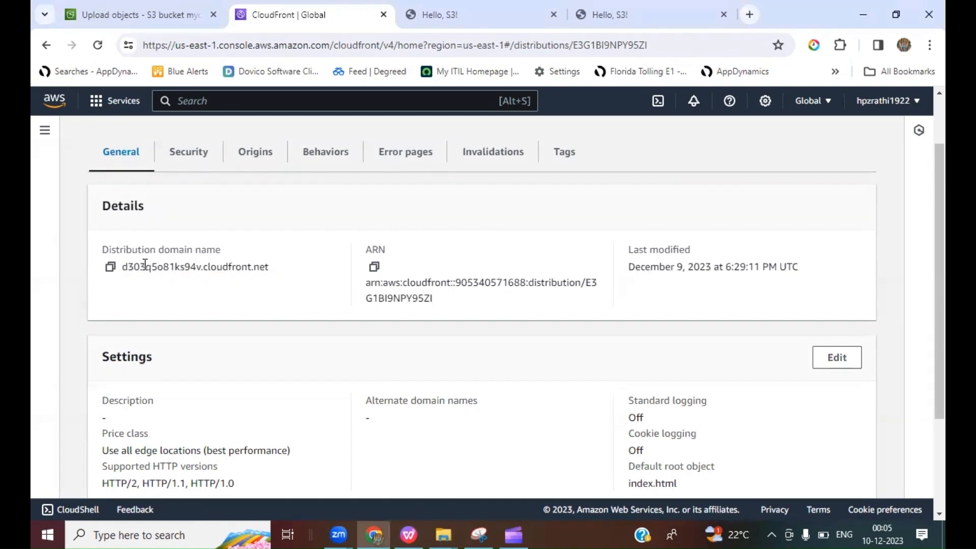
pyautogui.click(110, 267)
# Step: Open the copied distribution domain name in a new browser tab to load the hosted page
pyautogui.click(749, 21)
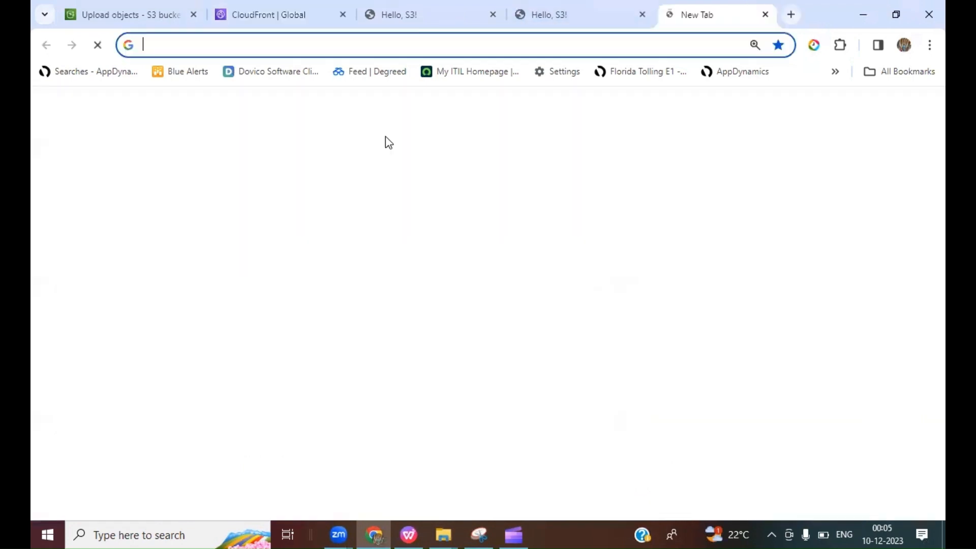
pyautogui.hotkey('ctrl', 'v')
pyautogui.press('Return')
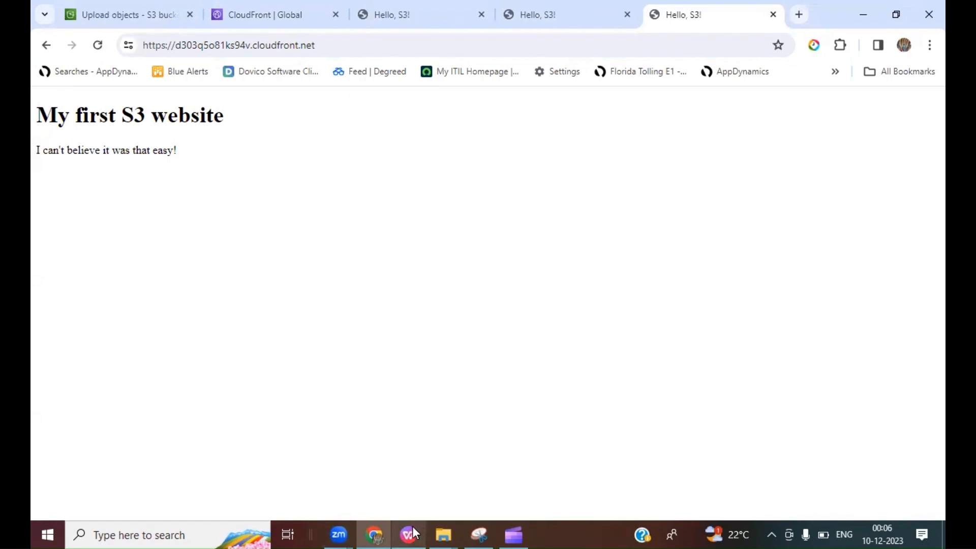
# Step: Switch to the presentation, select slide 6 and start the slide show from the current slide
pyautogui.click(409, 468)
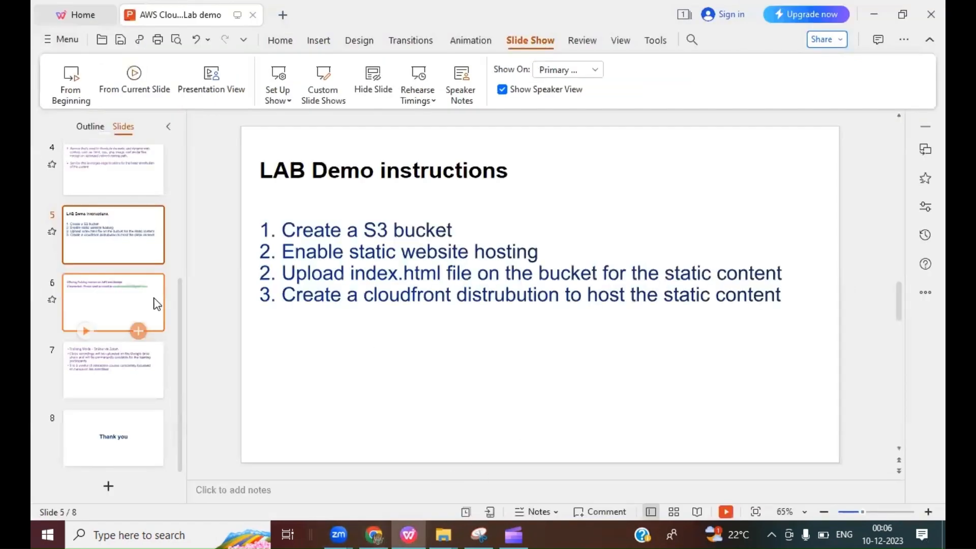
pyautogui.click(129, 304)
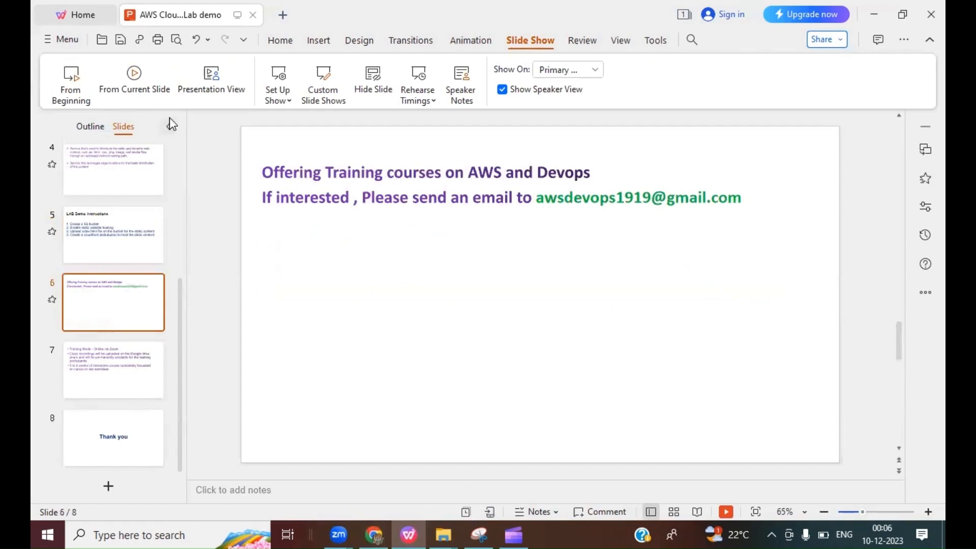
pyautogui.click(134, 72)
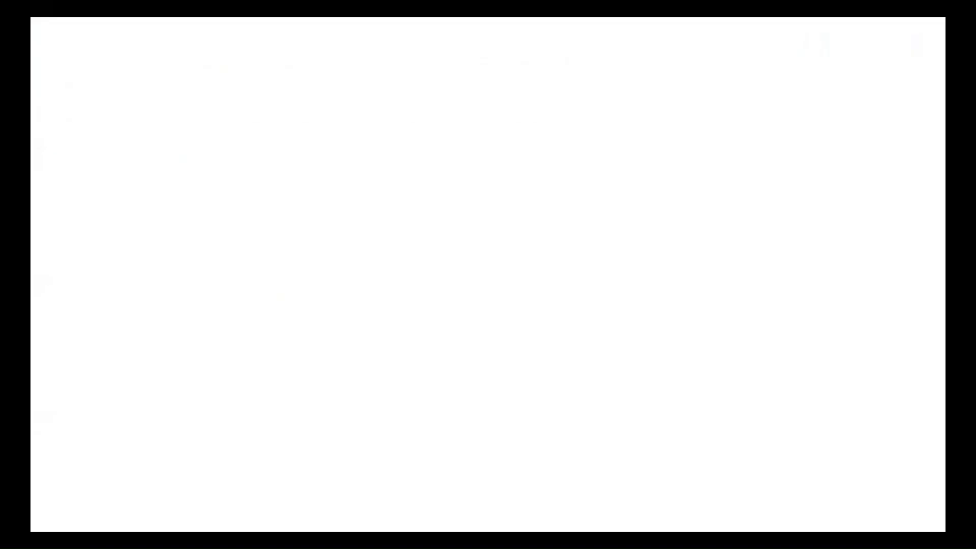